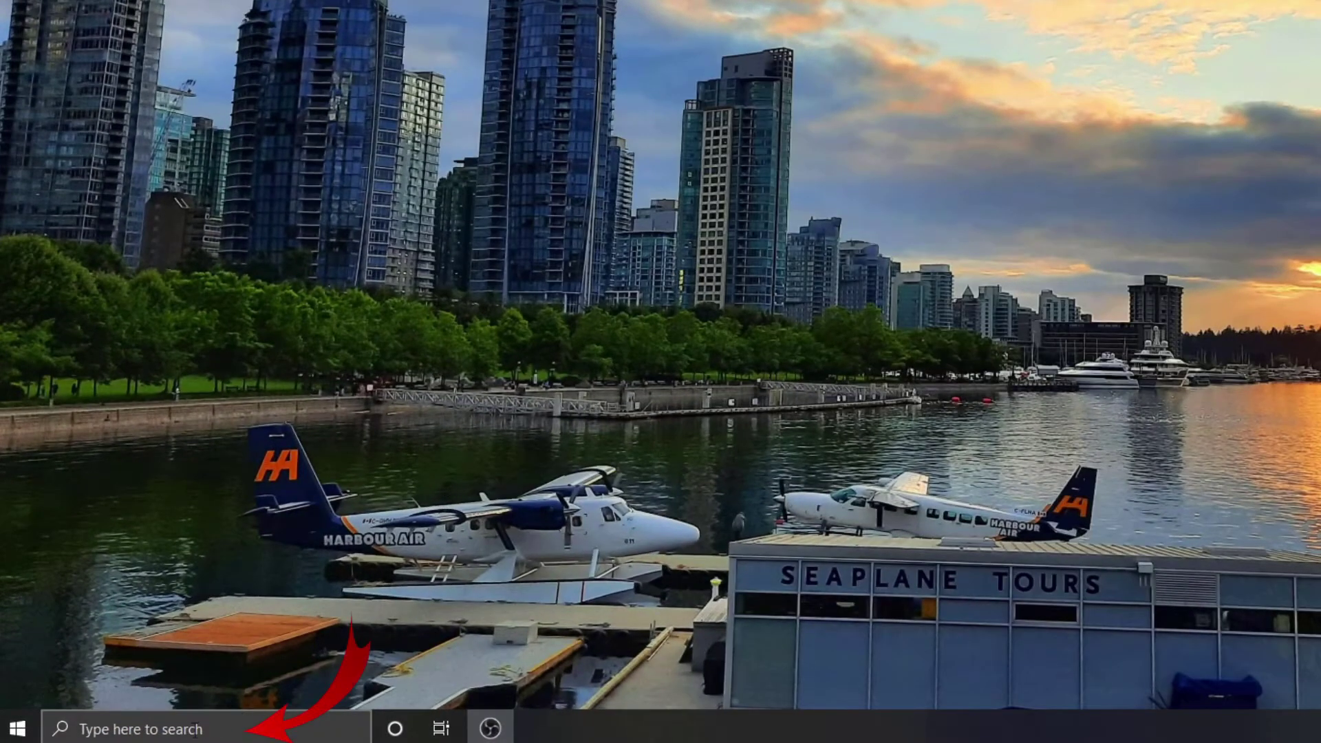
Launch Microsoft Store from the M section of the Start menu's app list.
left_click(213, 729)
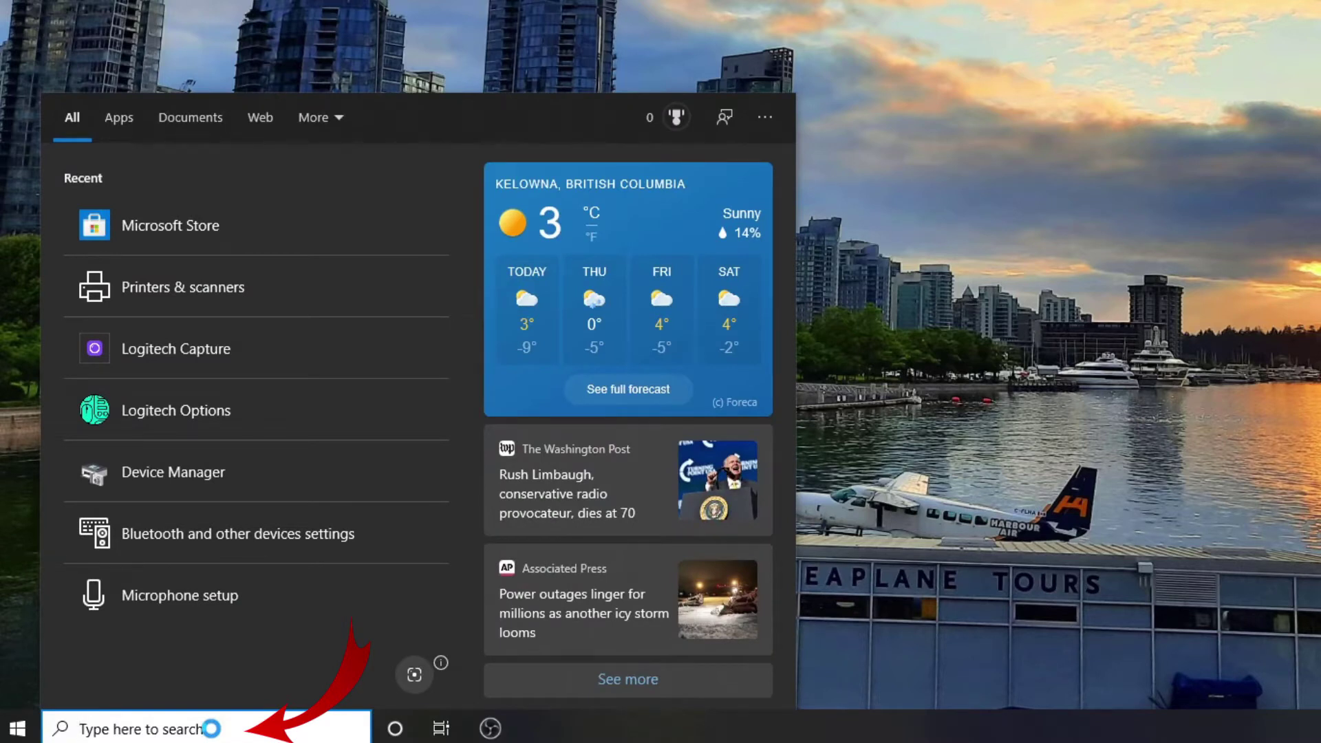
left_click(18, 728)
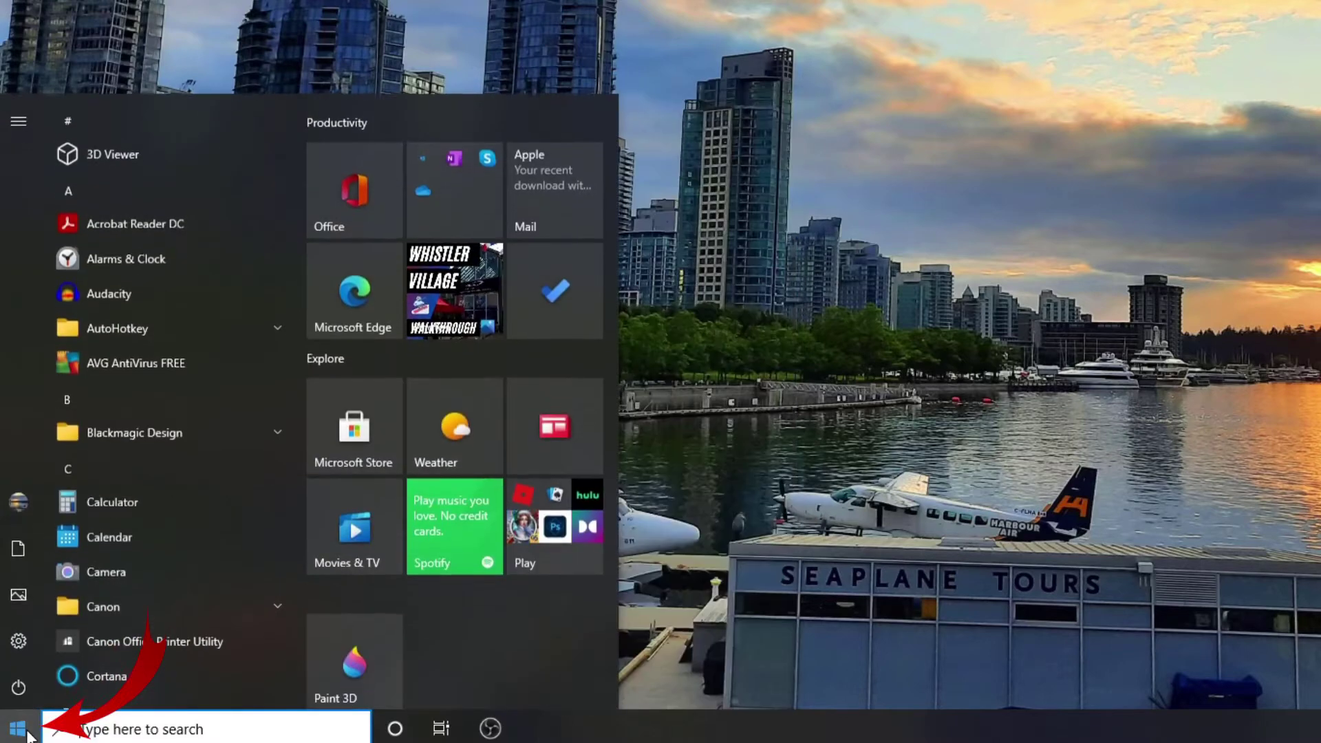
scroll(170, 457, "down", 3)
scroll(170, 457, "down", 10)
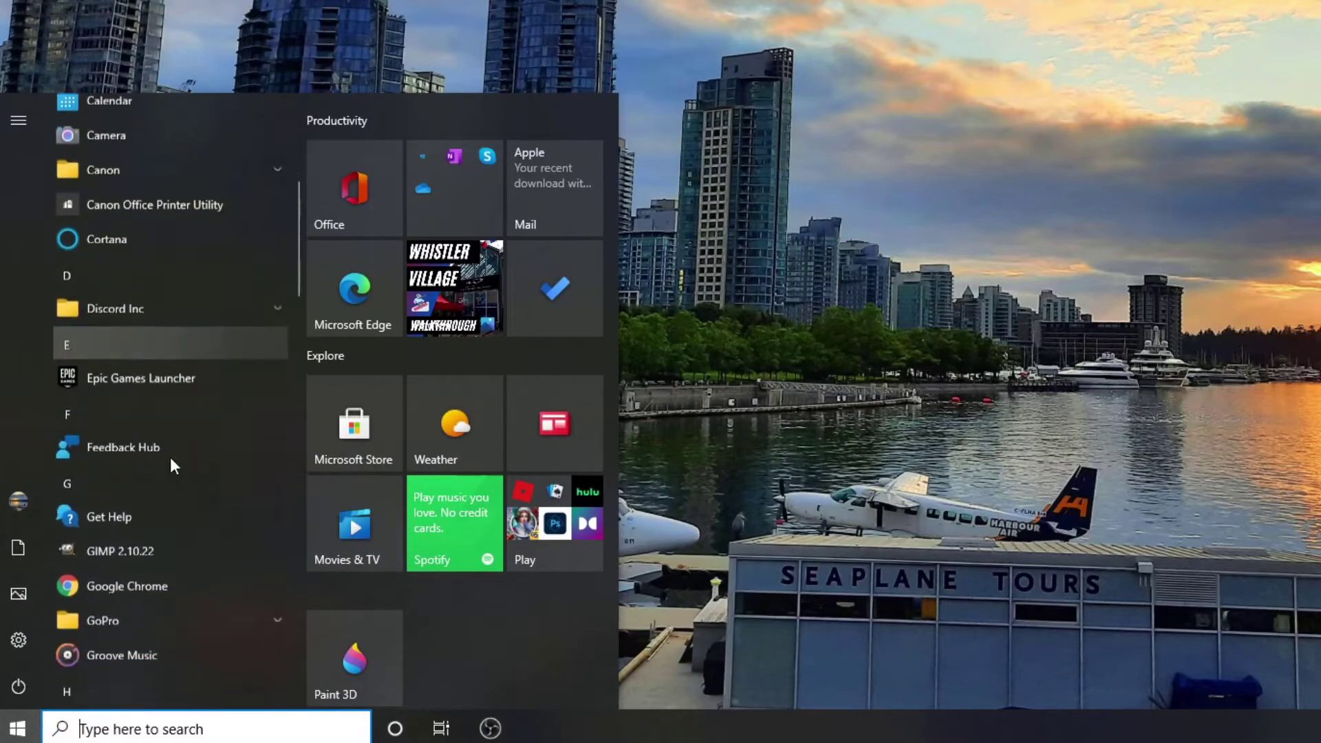
scroll(171, 461, "down", 1)
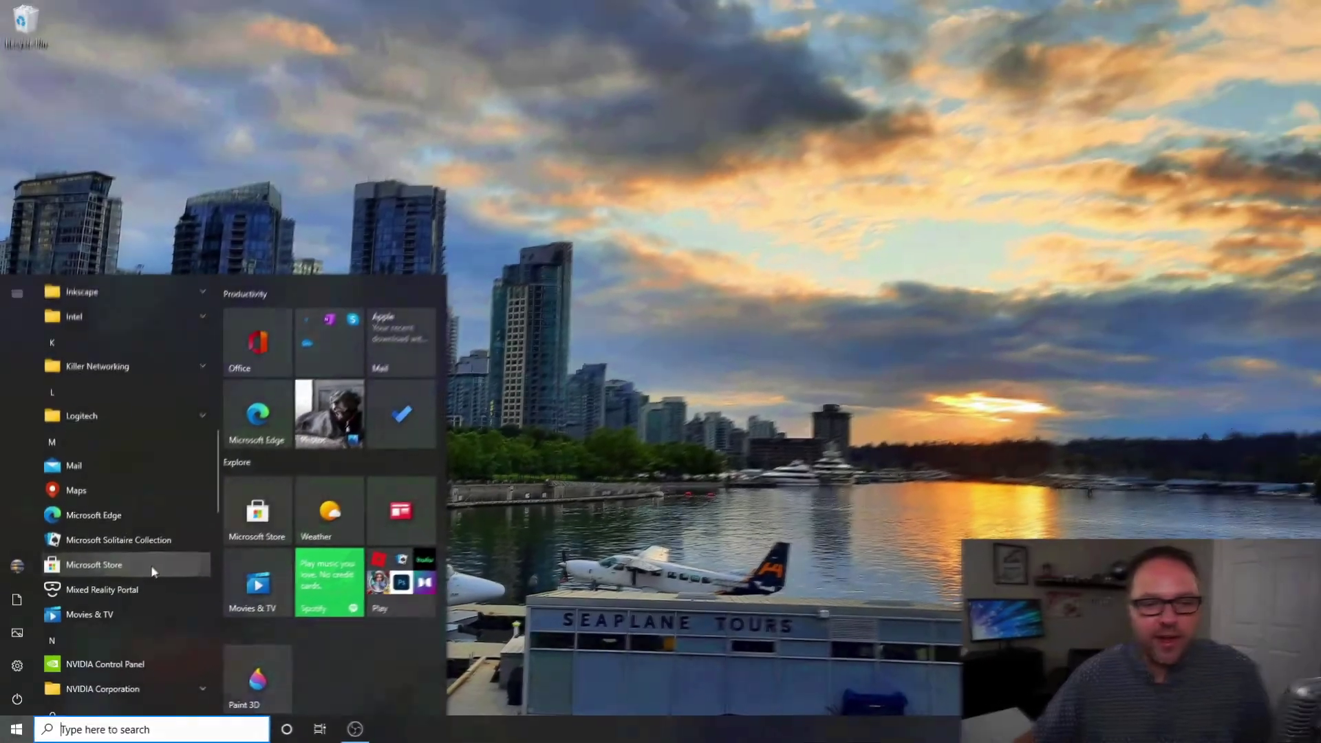
left_click(199, 505)
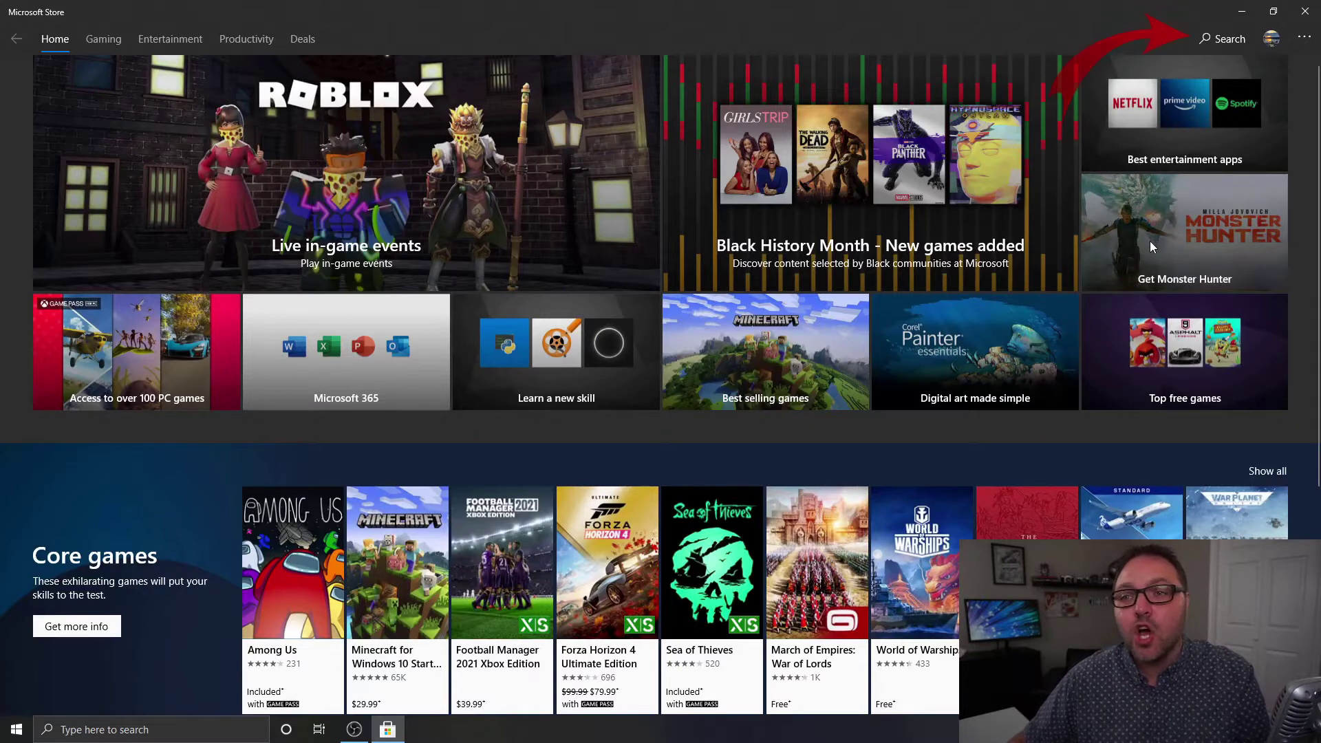
Search the Microsoft Store for 'mouse pointer' apps.
left_click(1229, 43)
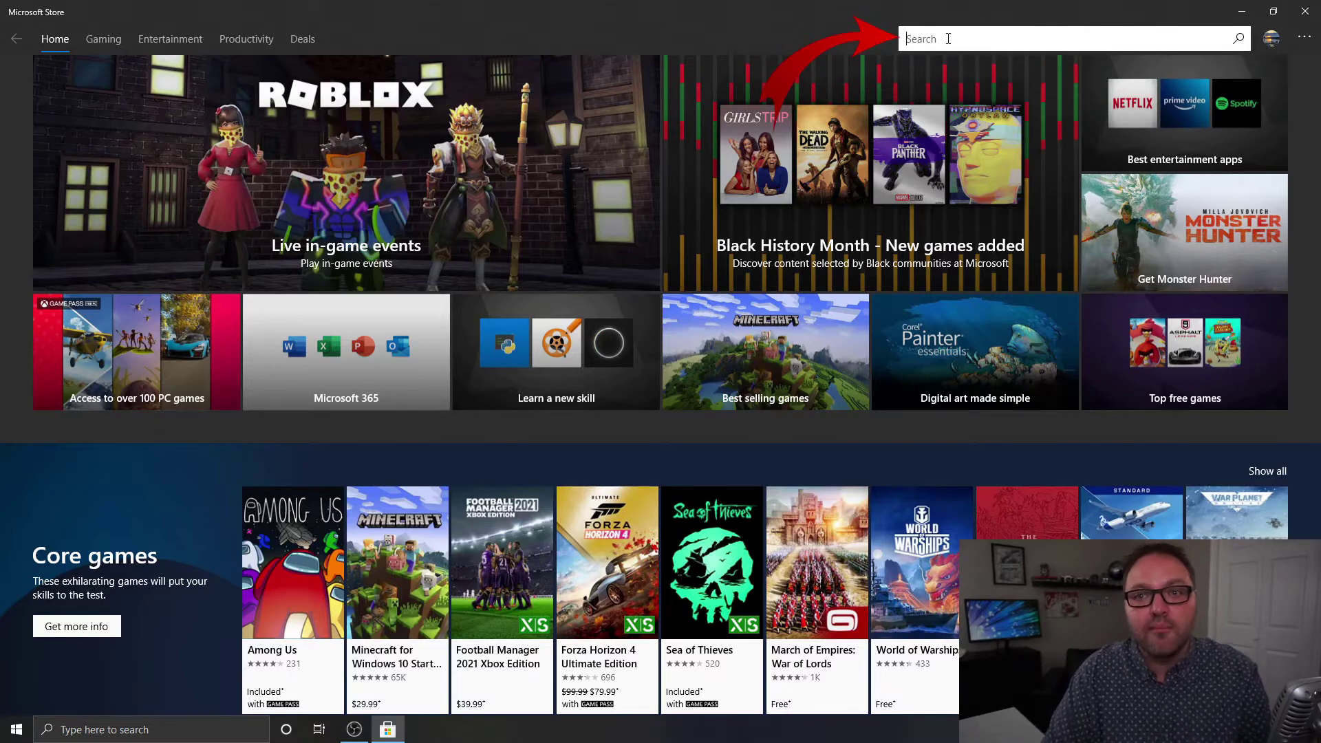
type("mouse pointer")
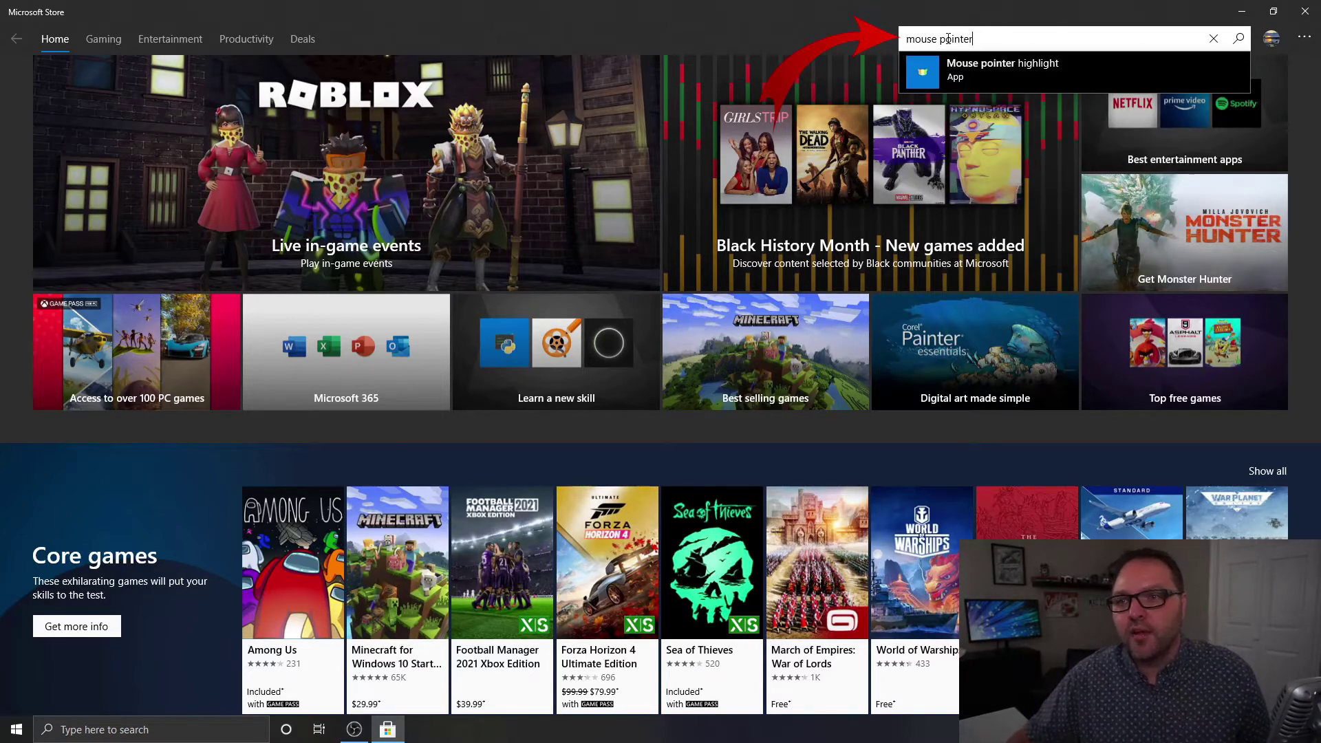
left_click(1240, 40)
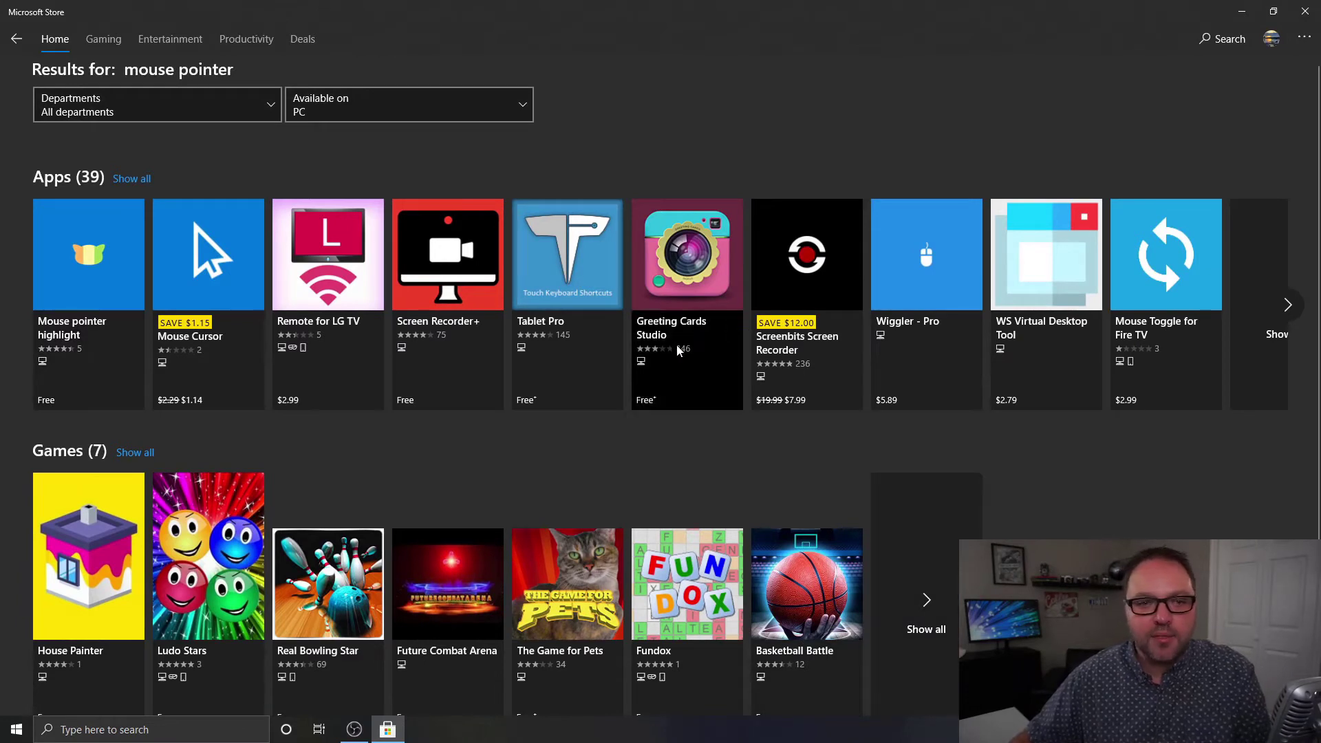
Install Mouse pointer highlight from its Store page, then minimize the Store.
left_click(97, 284)
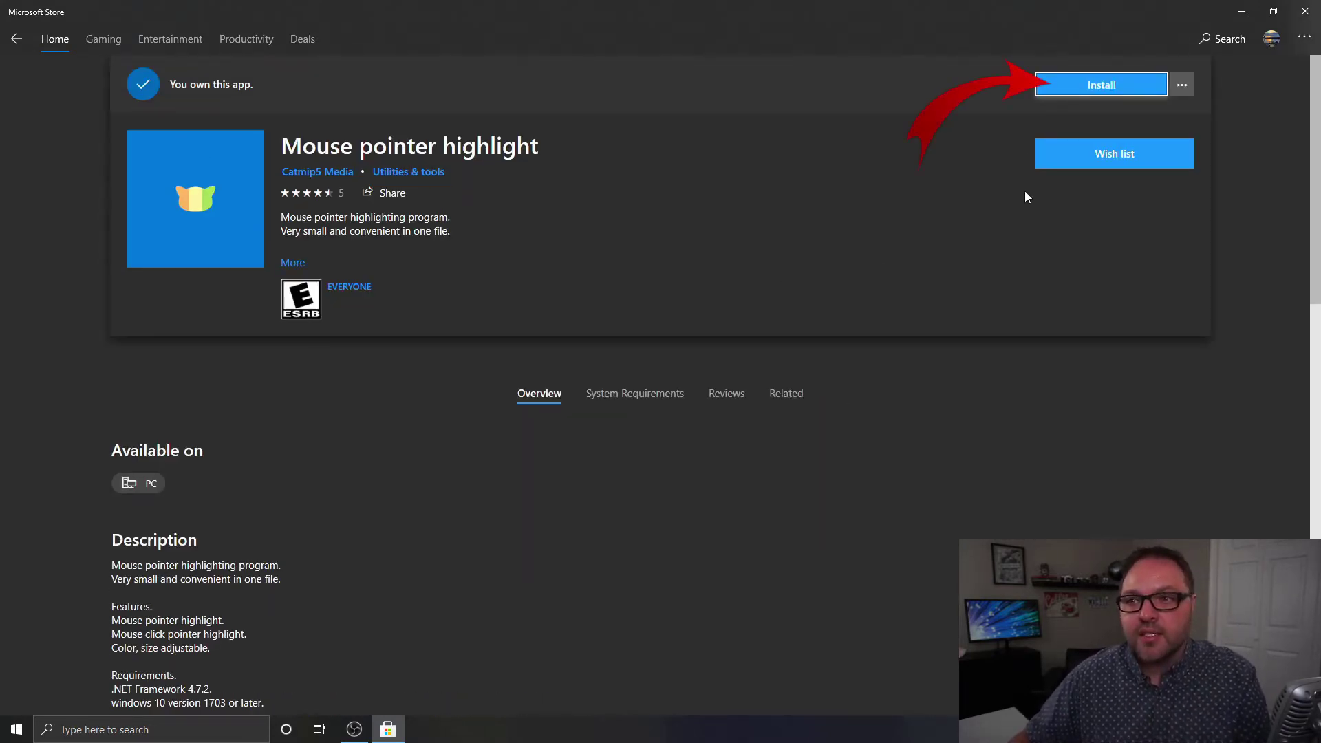
left_click(1123, 93)
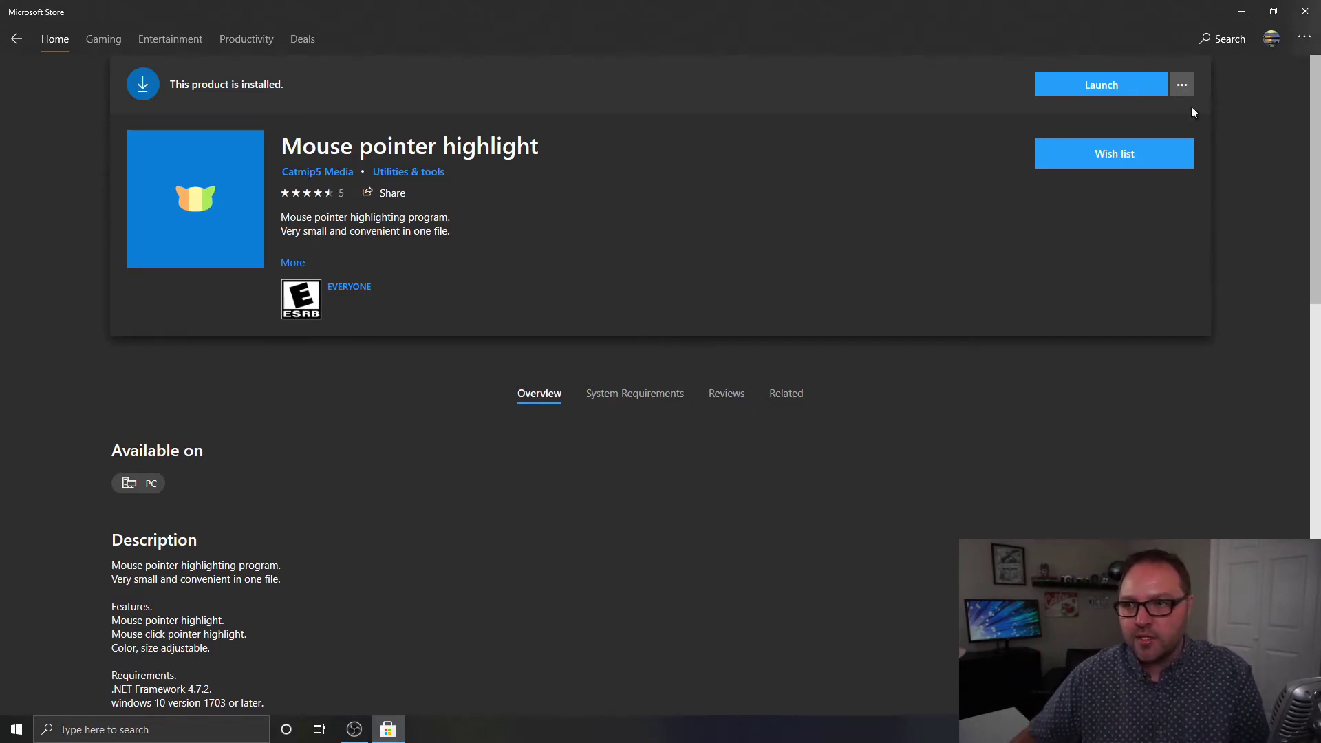
left_click(1243, 12)
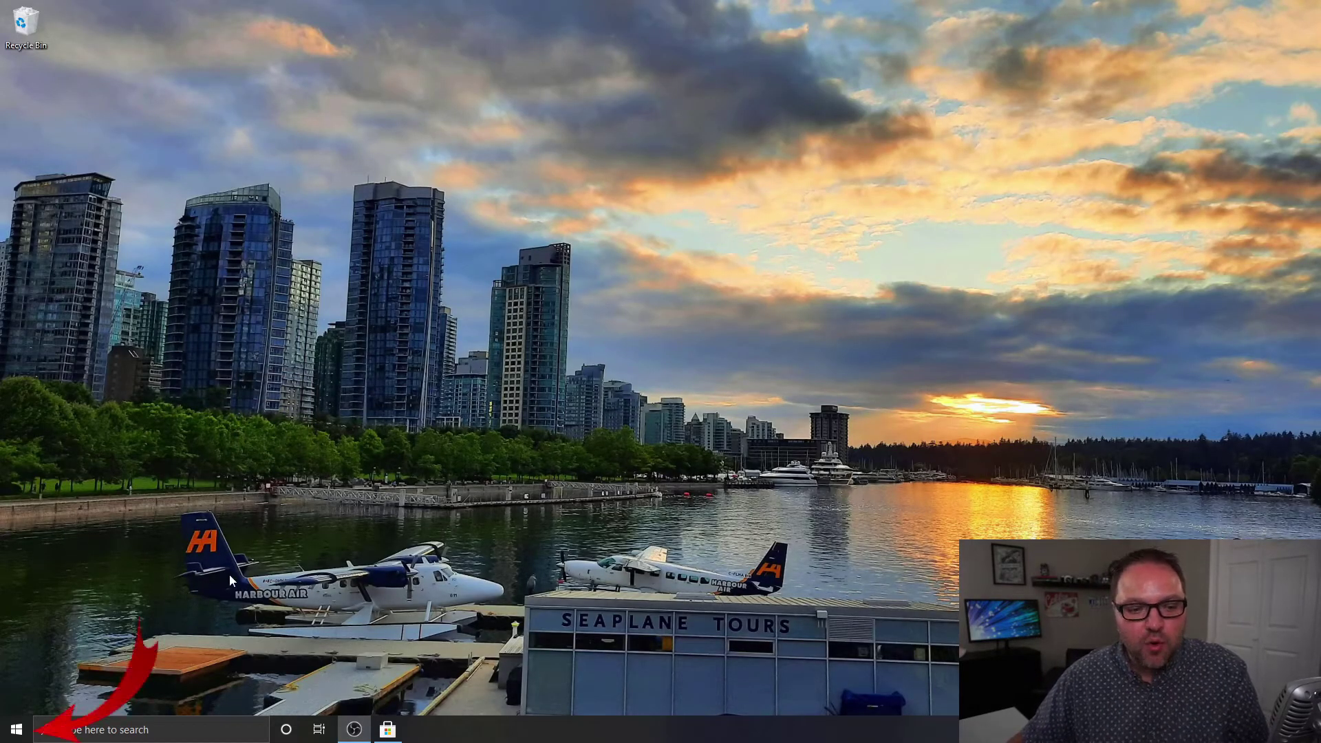
Start the MouseHighlight app from the M section of the Start menu.
left_click(16, 729)
scroll(134, 485, "down", 5)
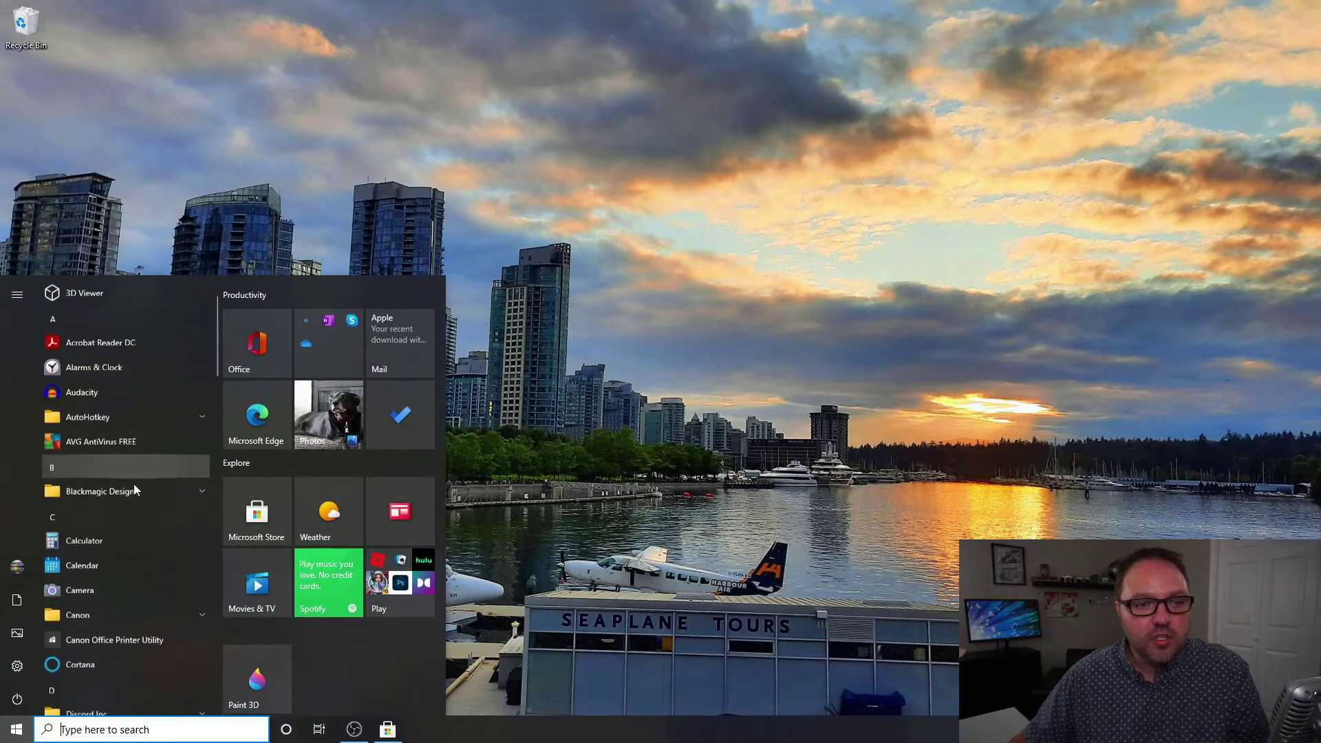
scroll(135, 490, "down", 8)
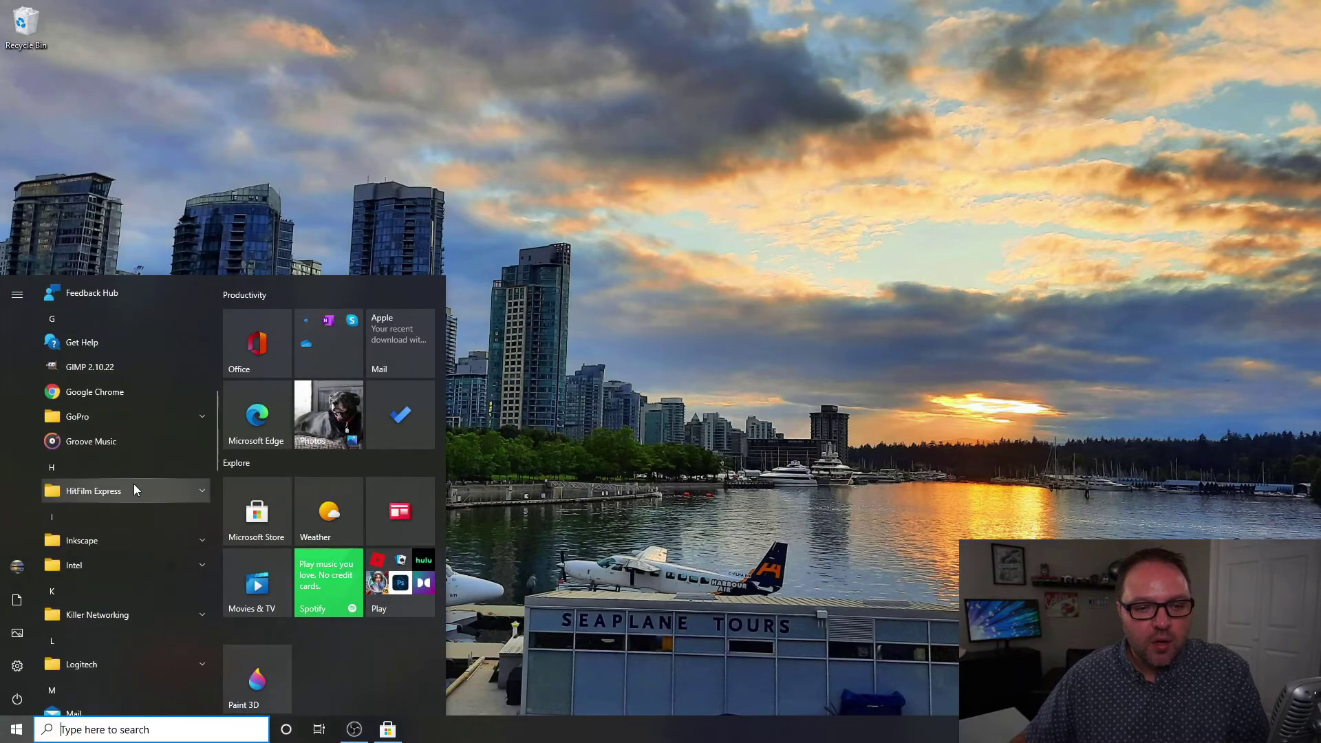
scroll(134, 484, "down", 2)
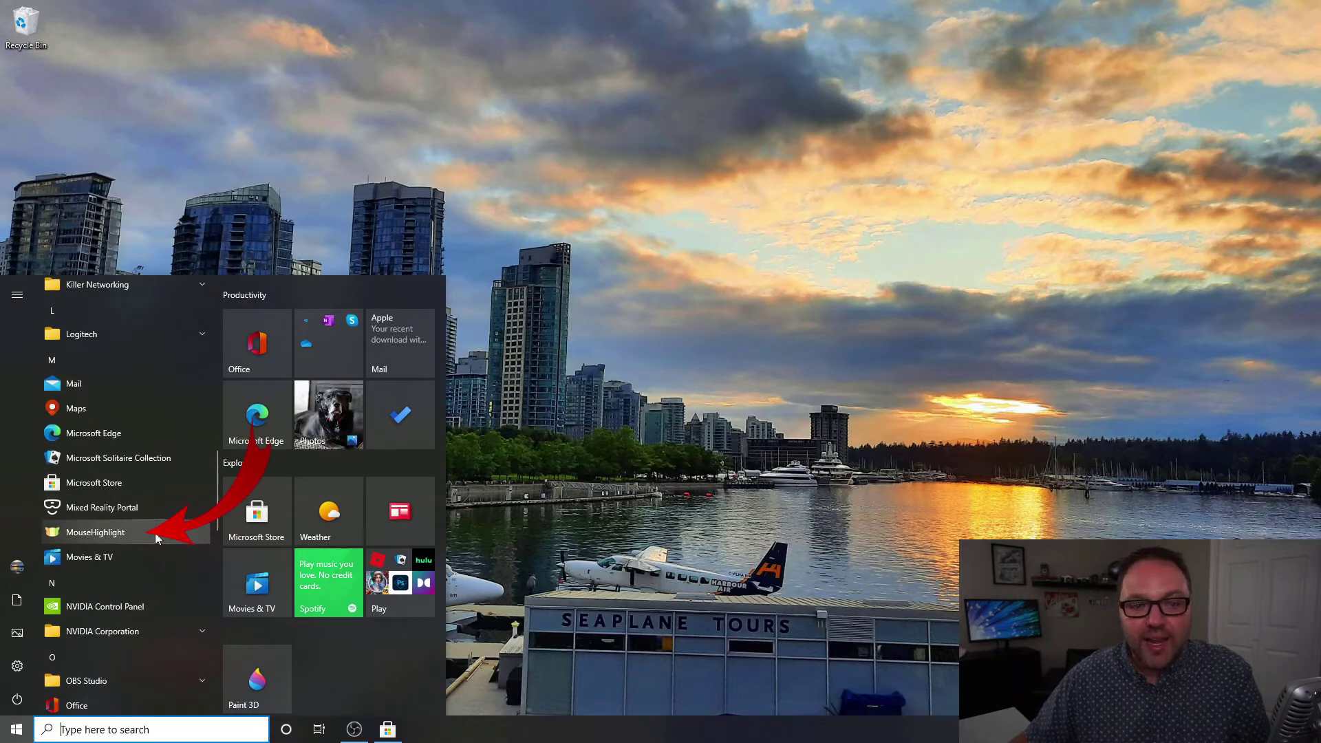
left_click(158, 534)
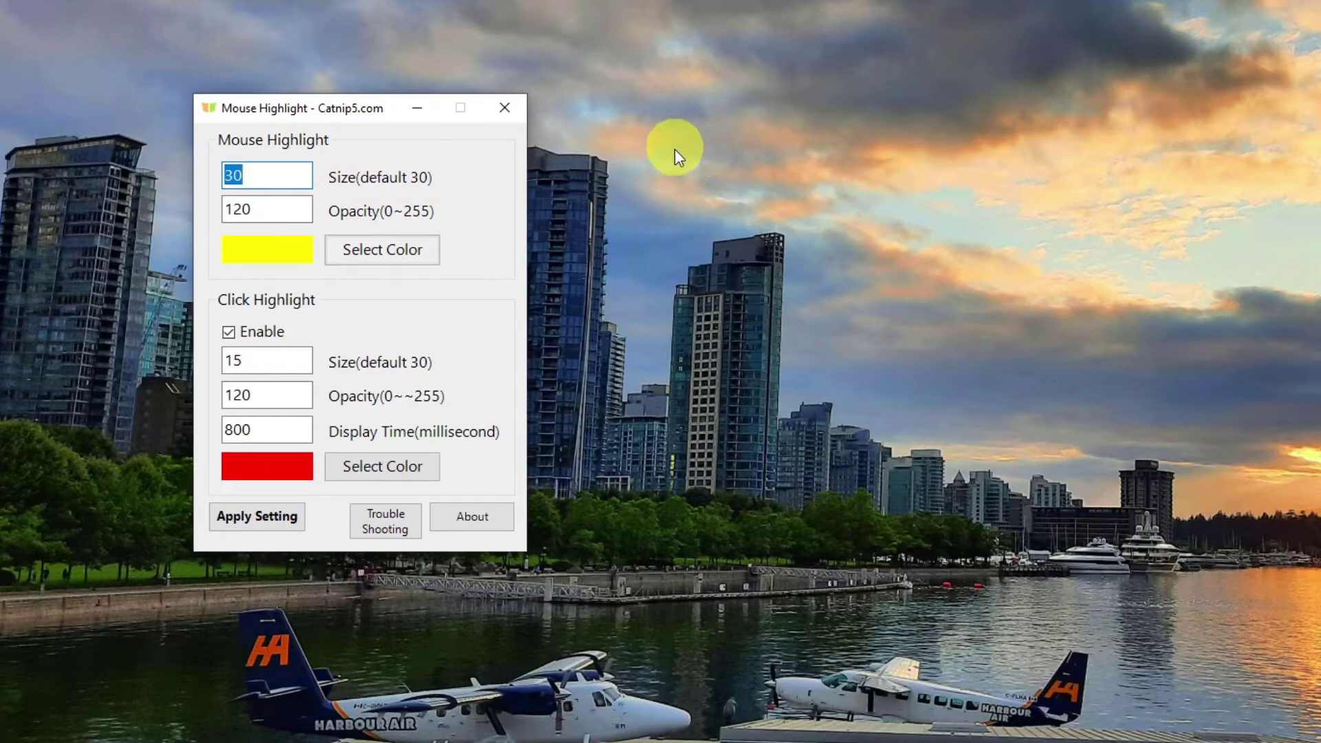
Set the pointer highlight size to 50 and opacity to 150, and bring up colour selection.
type("50")
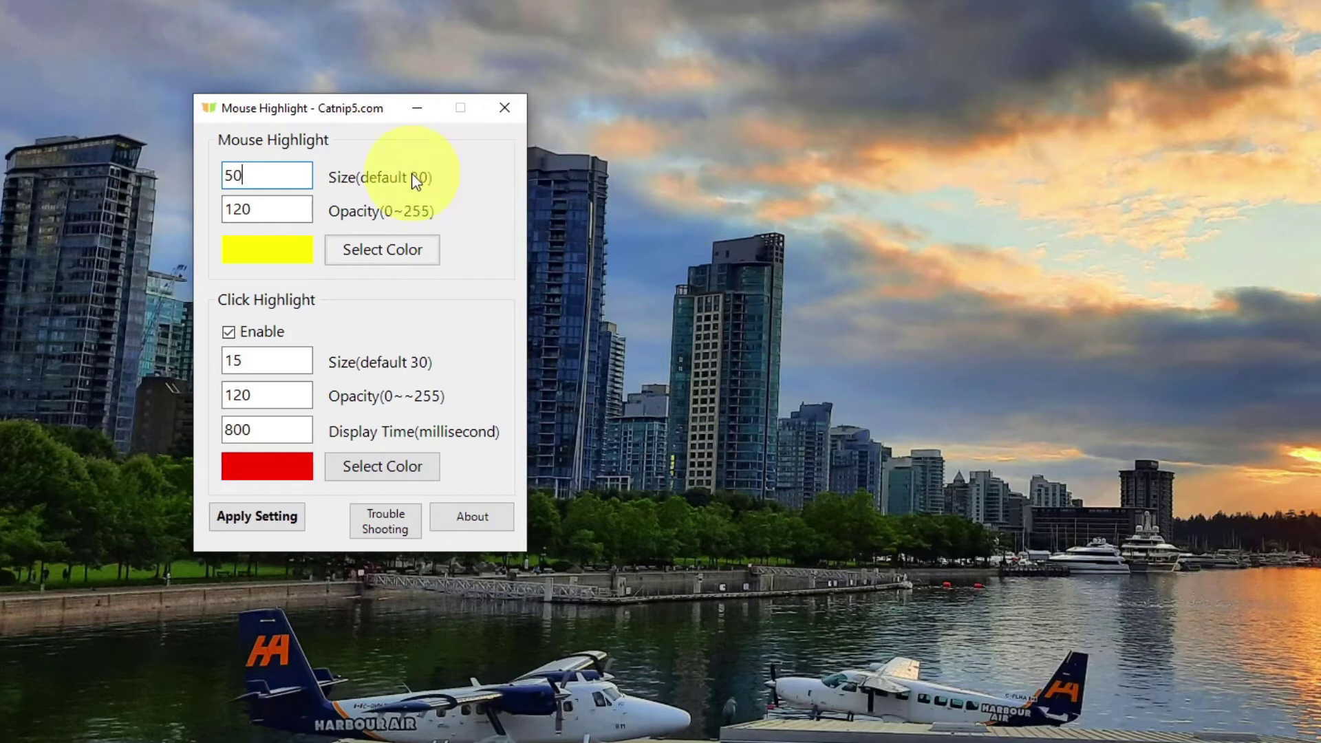
double_click(272, 210)
type("15")
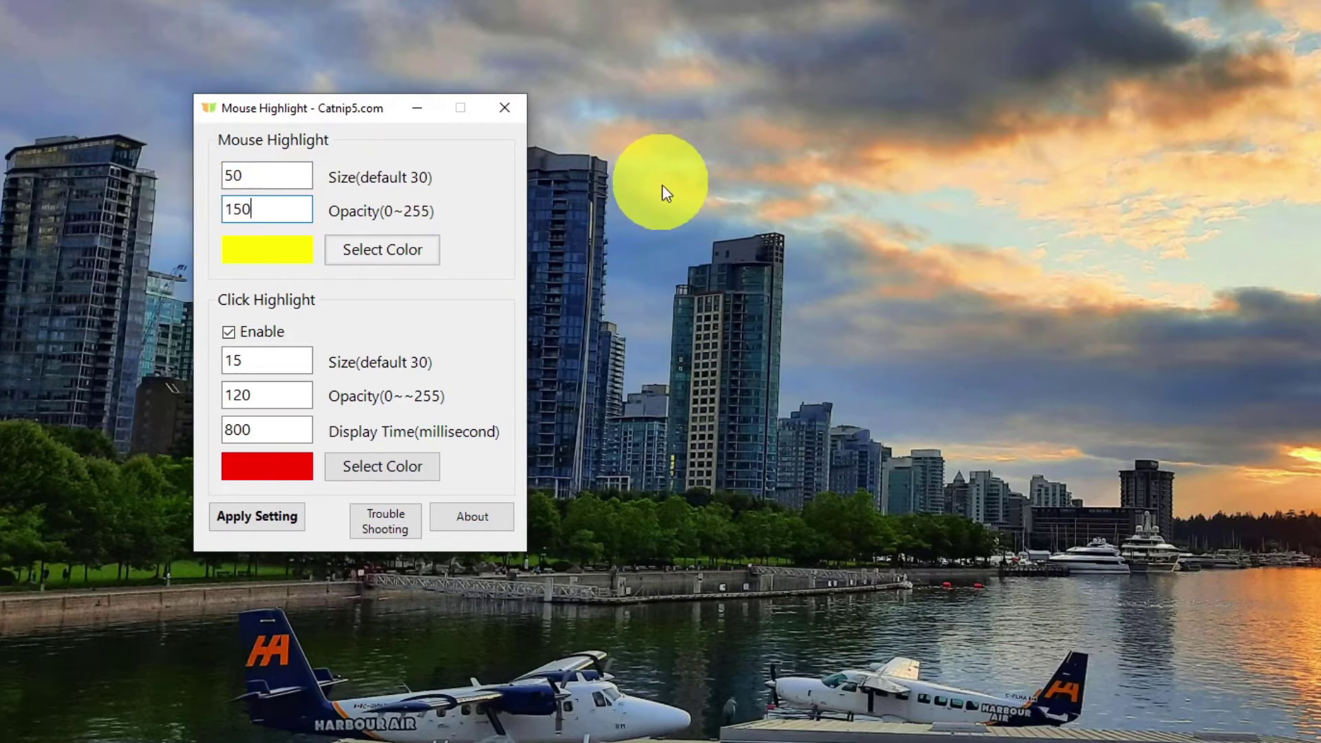
left_click(399, 252)
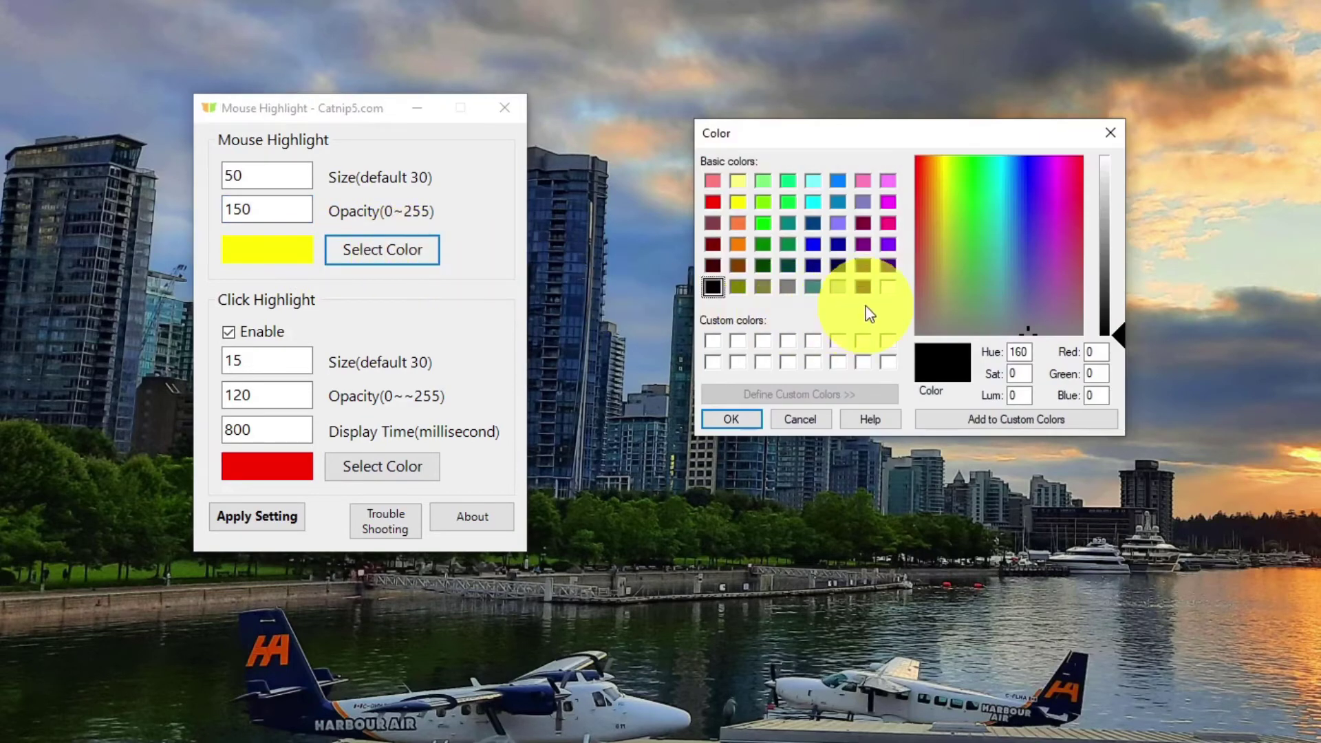
left_click(836, 203)
left_click(745, 423)
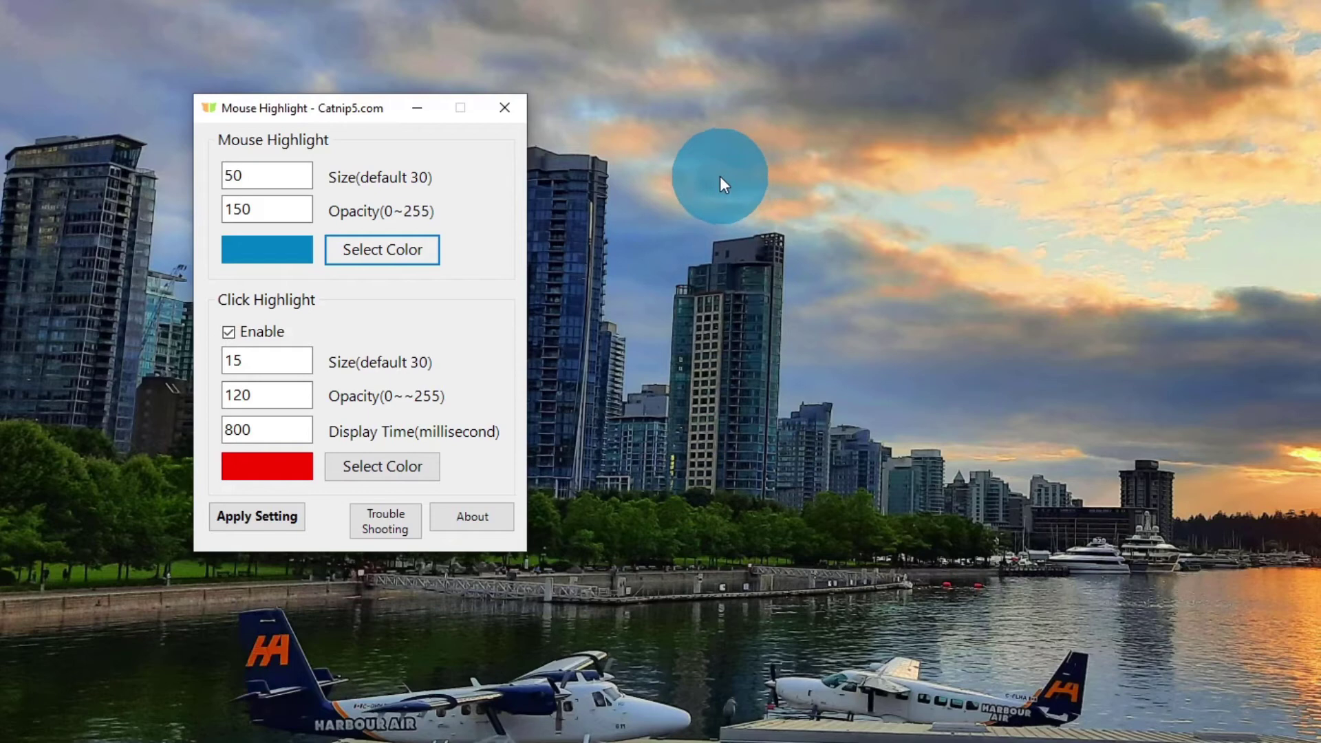
left_click(686, 179)
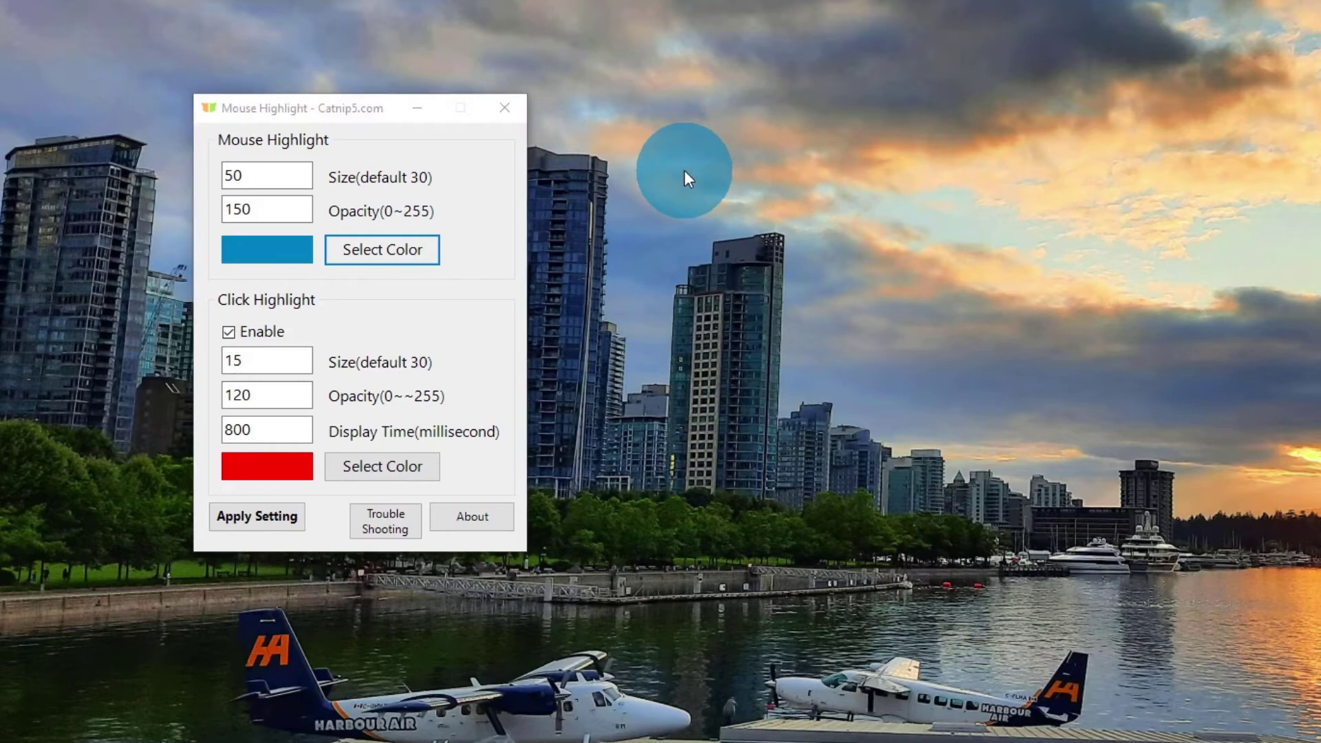
left_click(650, 181)
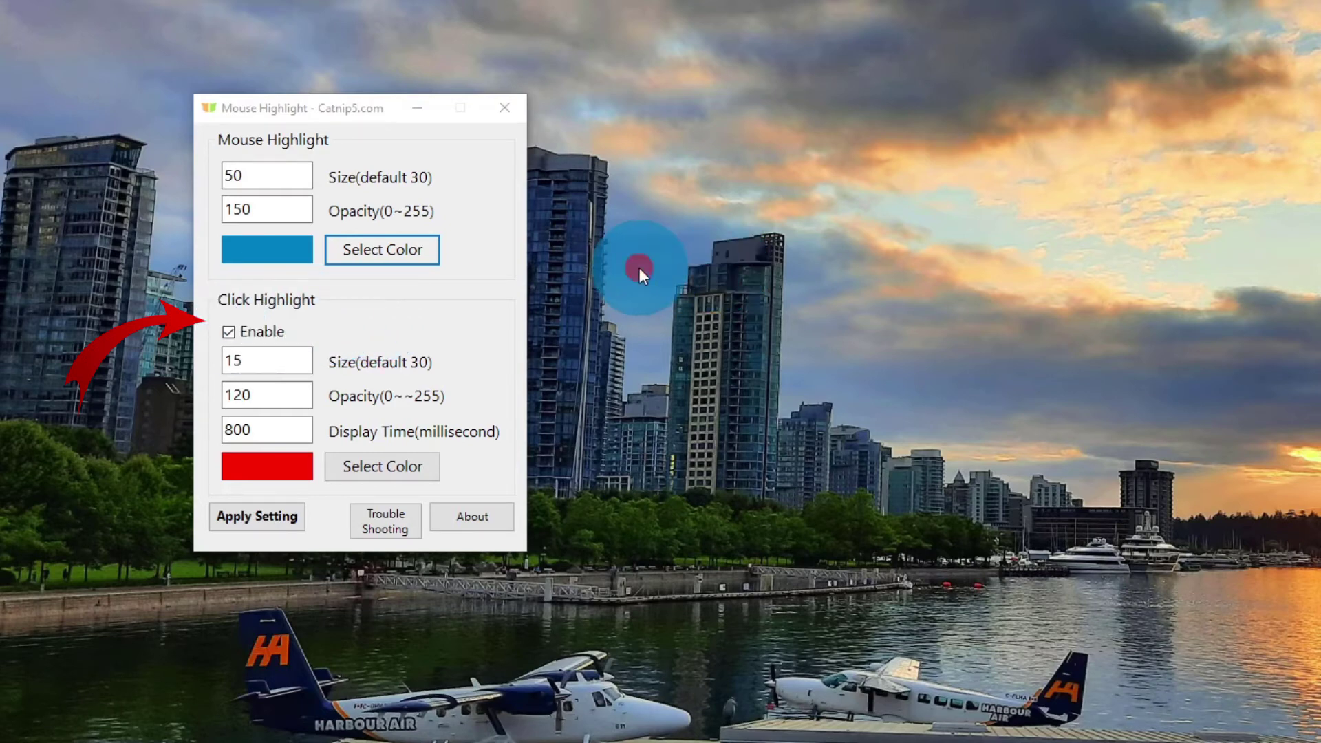
Re-enable the click highlight, test it on the desktop, and change its size from 15 to 50.
left_click(229, 331)
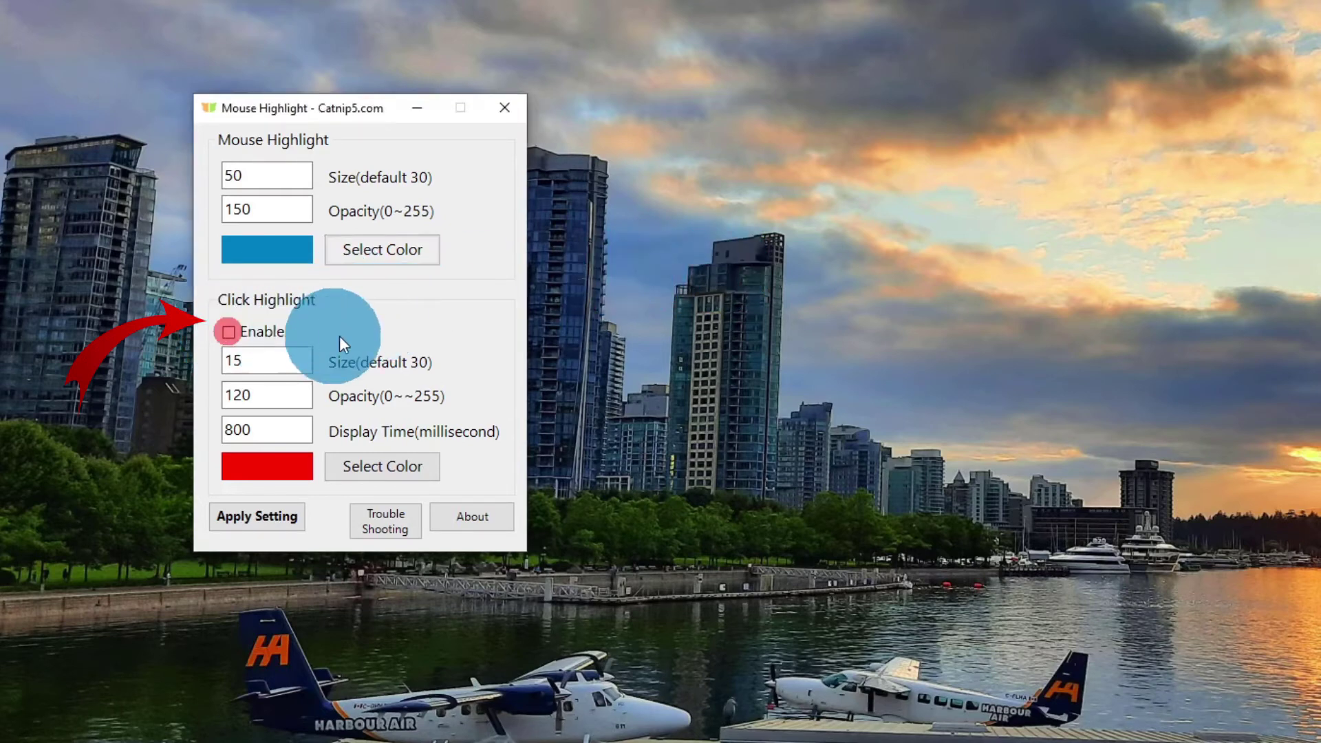
left_click(228, 331)
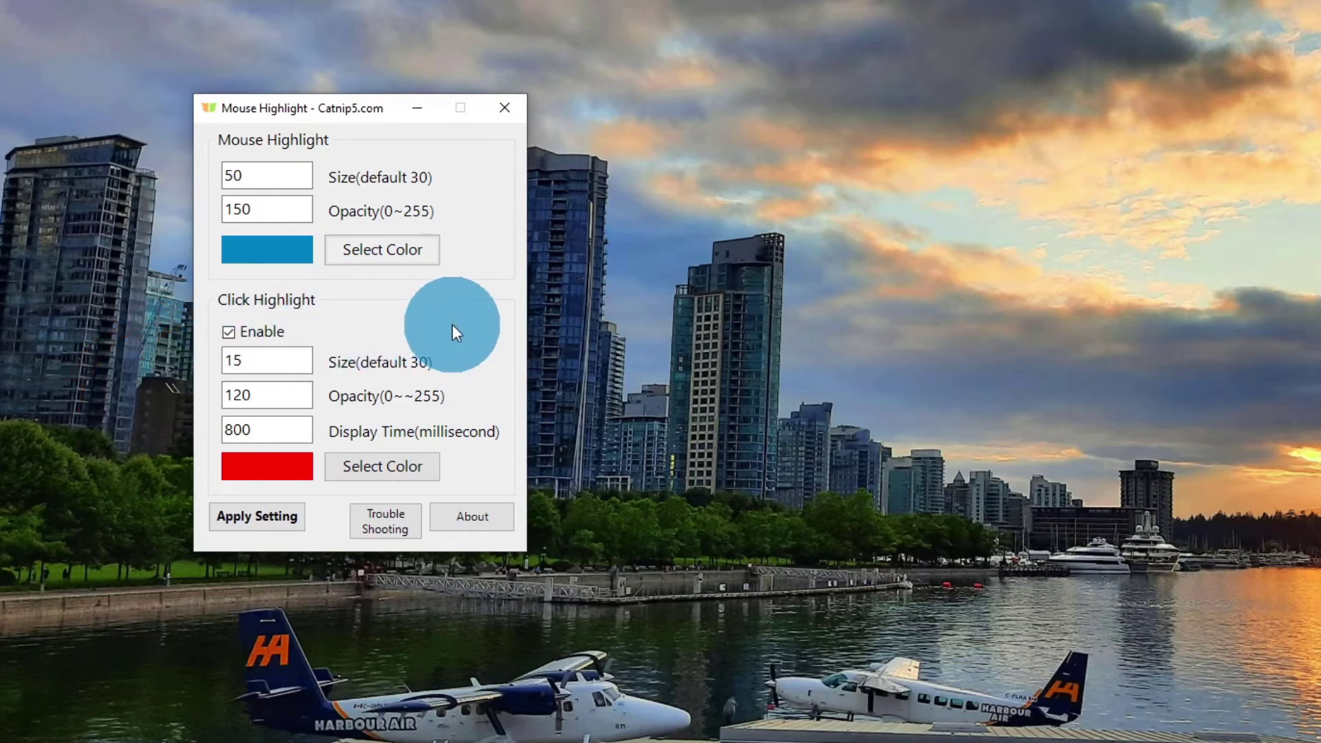
left_click(658, 201)
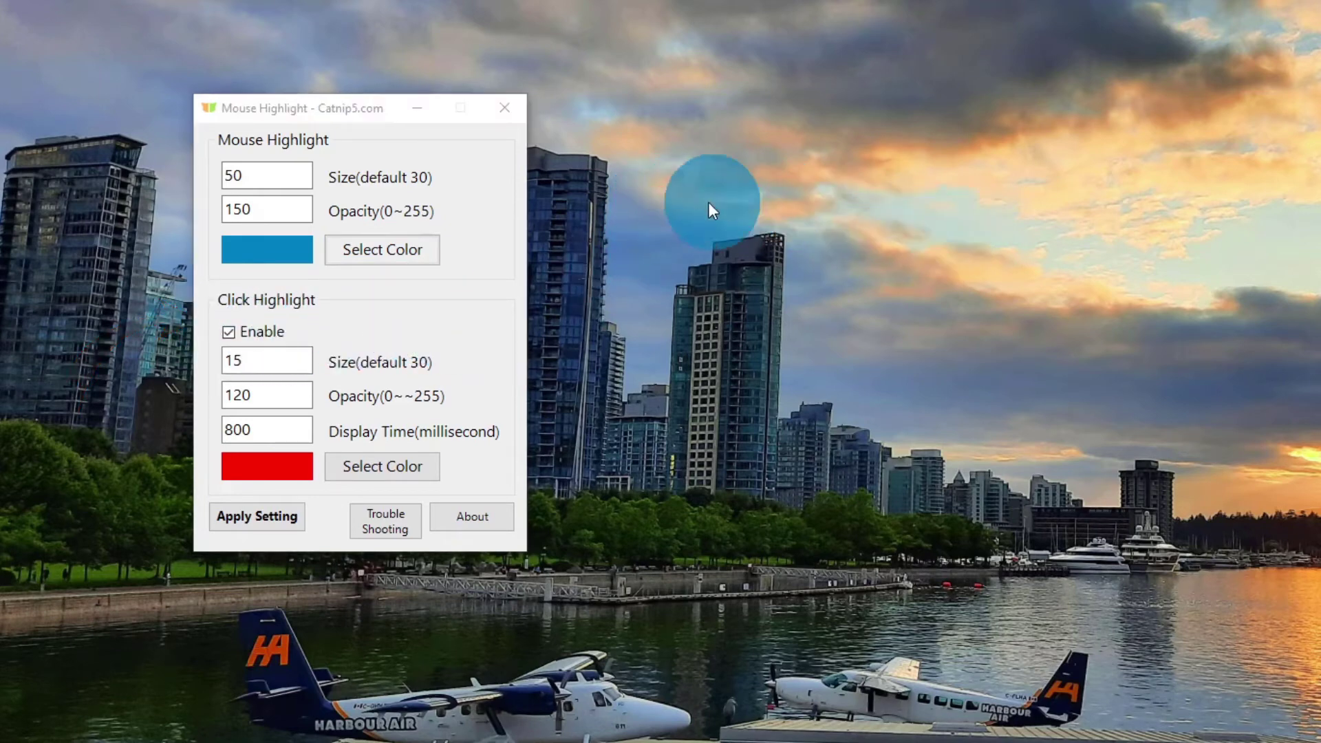
left_click(623, 201)
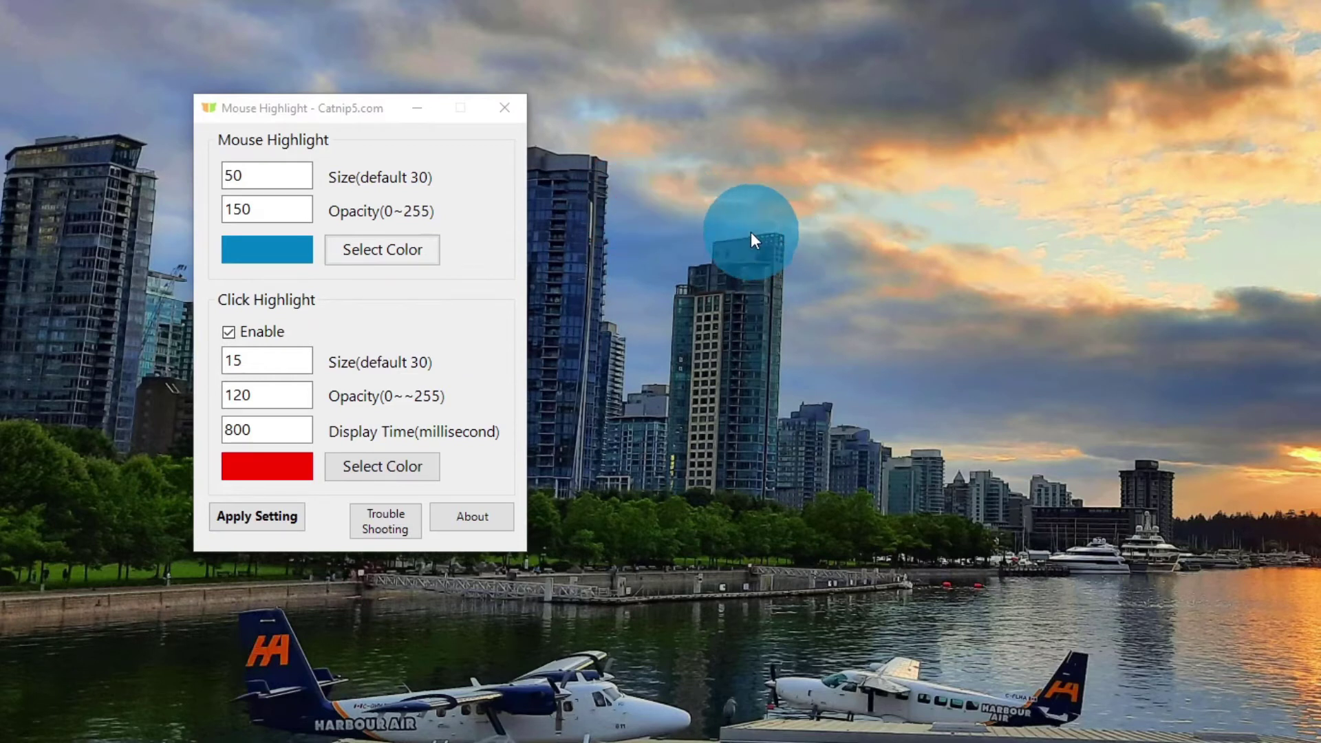
left_click(697, 193)
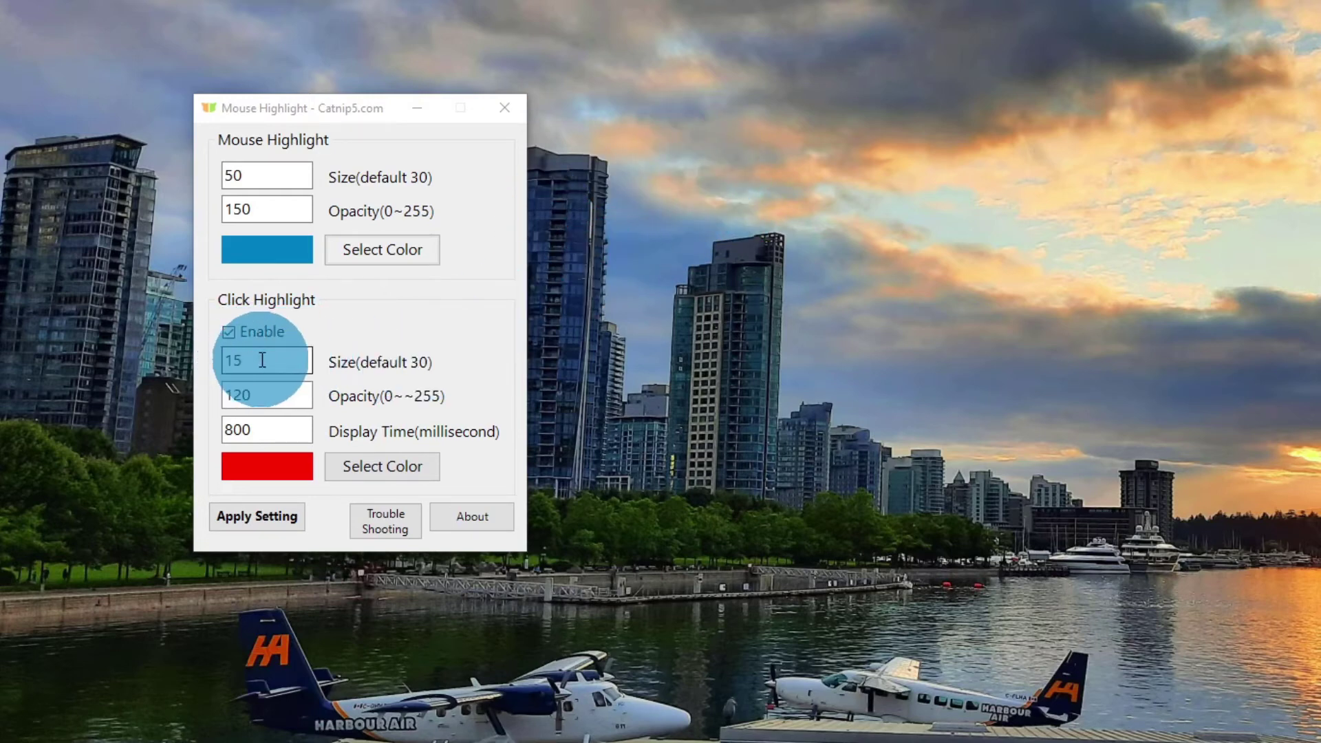
left_click_drag(263, 361, 218, 365)
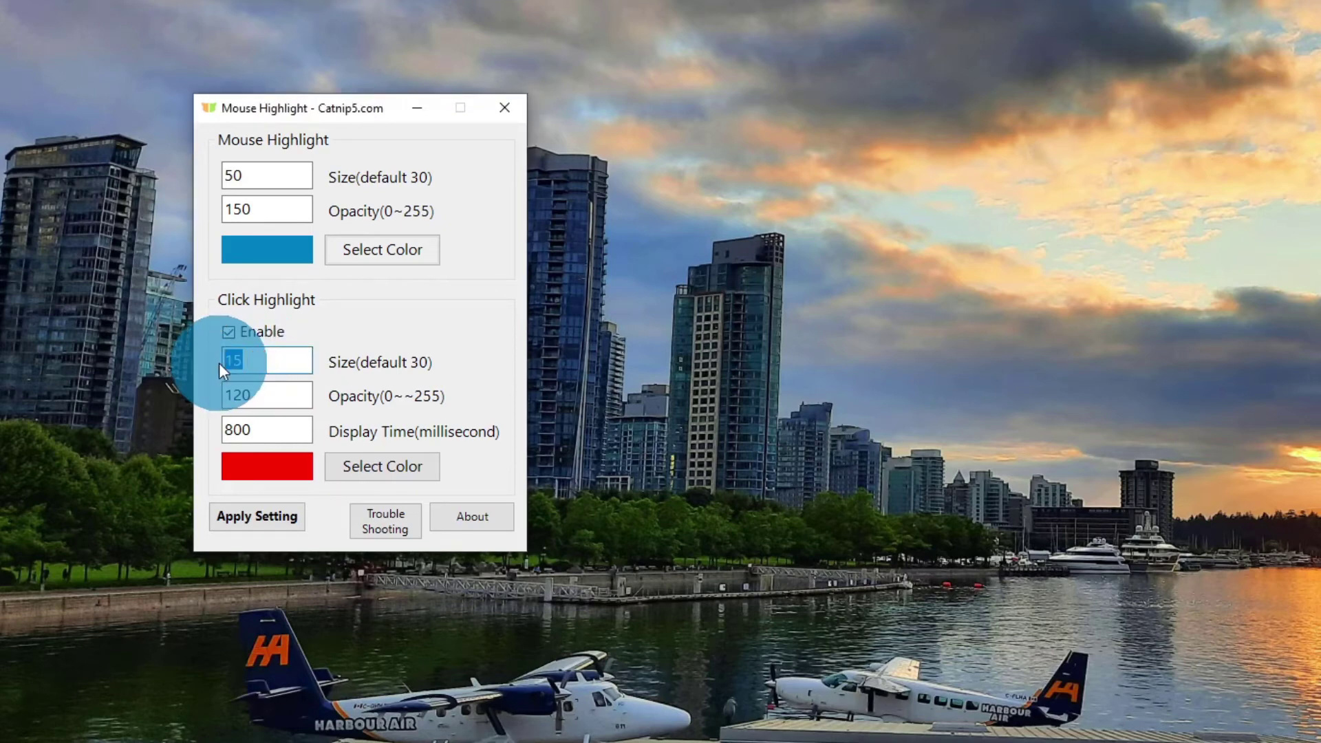
type("50")
Change the click highlight display time from 800 to 50 milliseconds, testing clicks on the desktop.
left_click(281, 396)
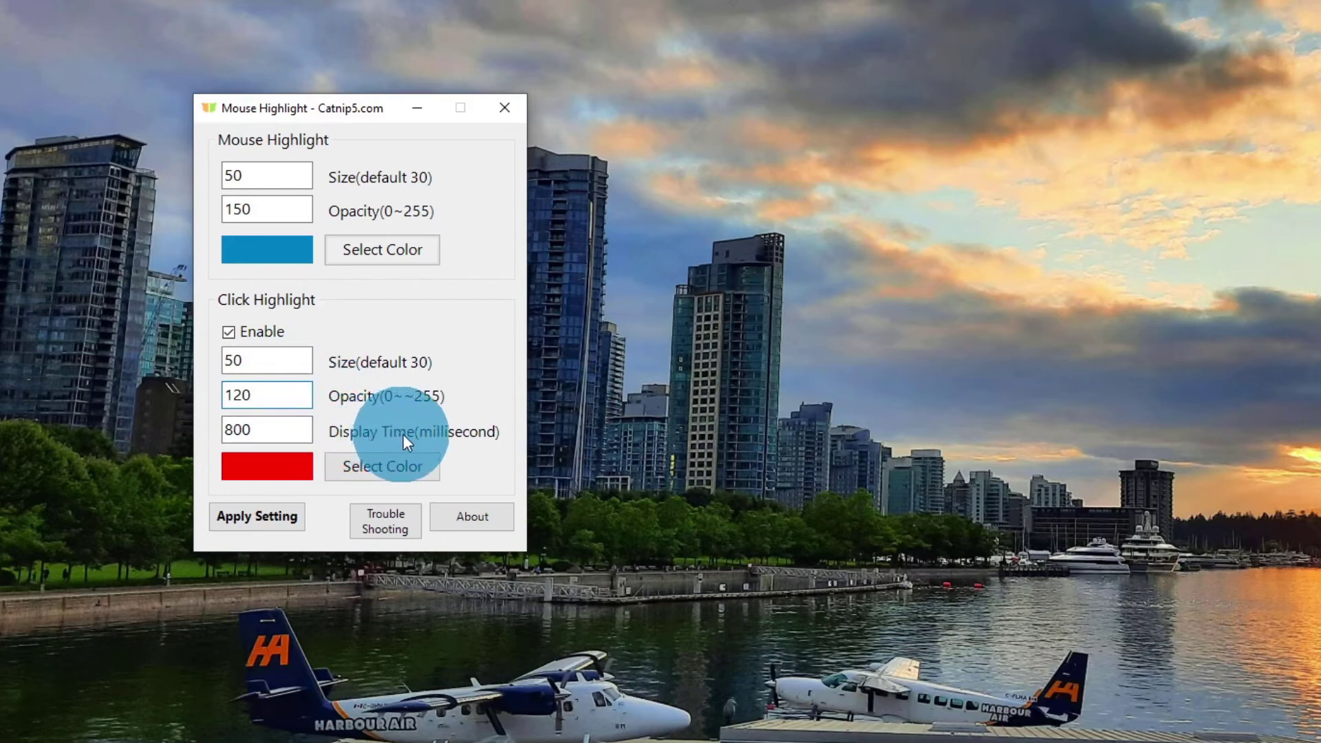
left_click(647, 267)
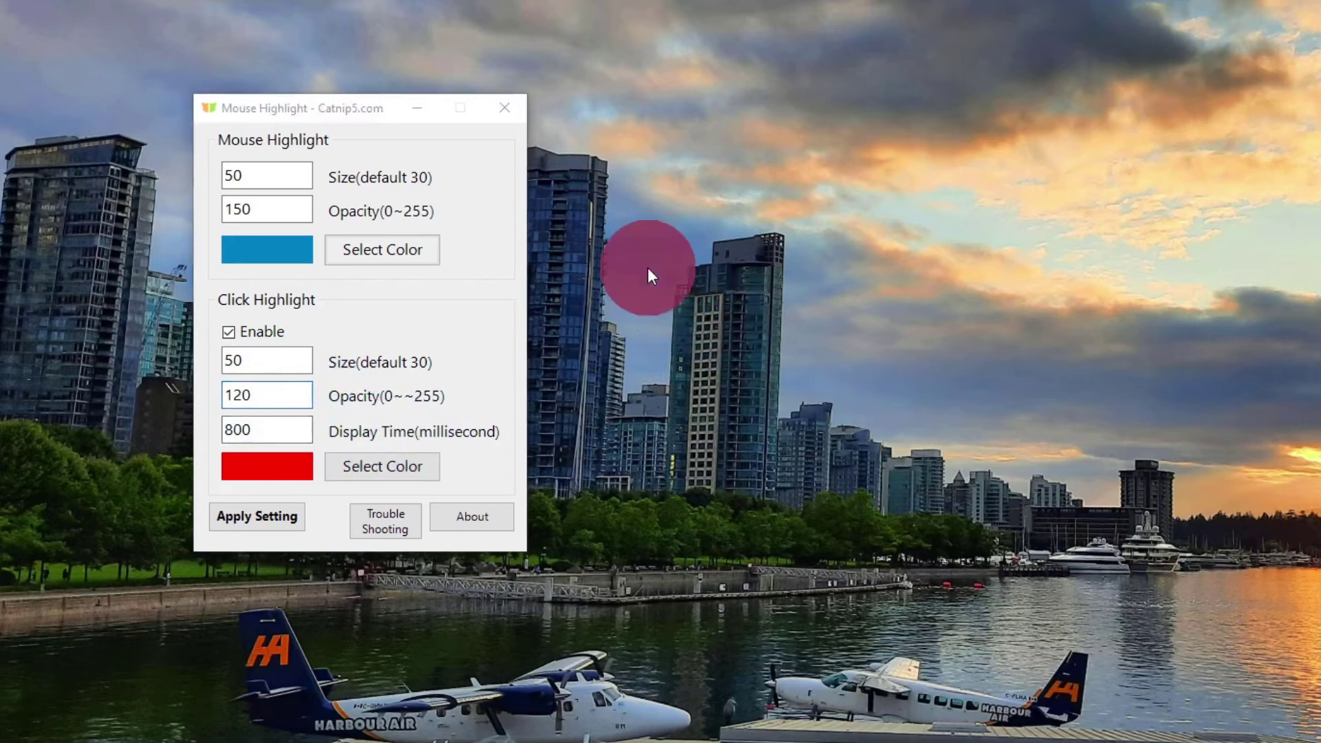
left_click(643, 264)
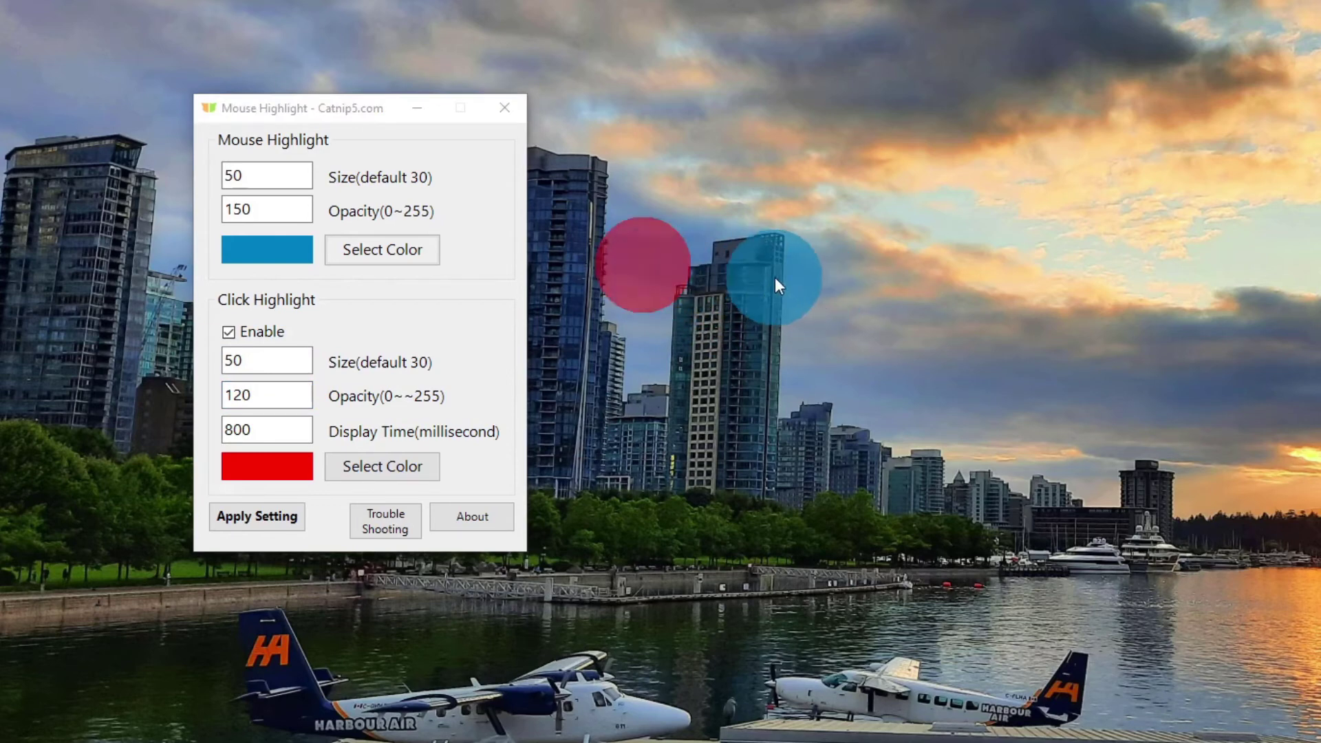
double_click(279, 431)
type("50")
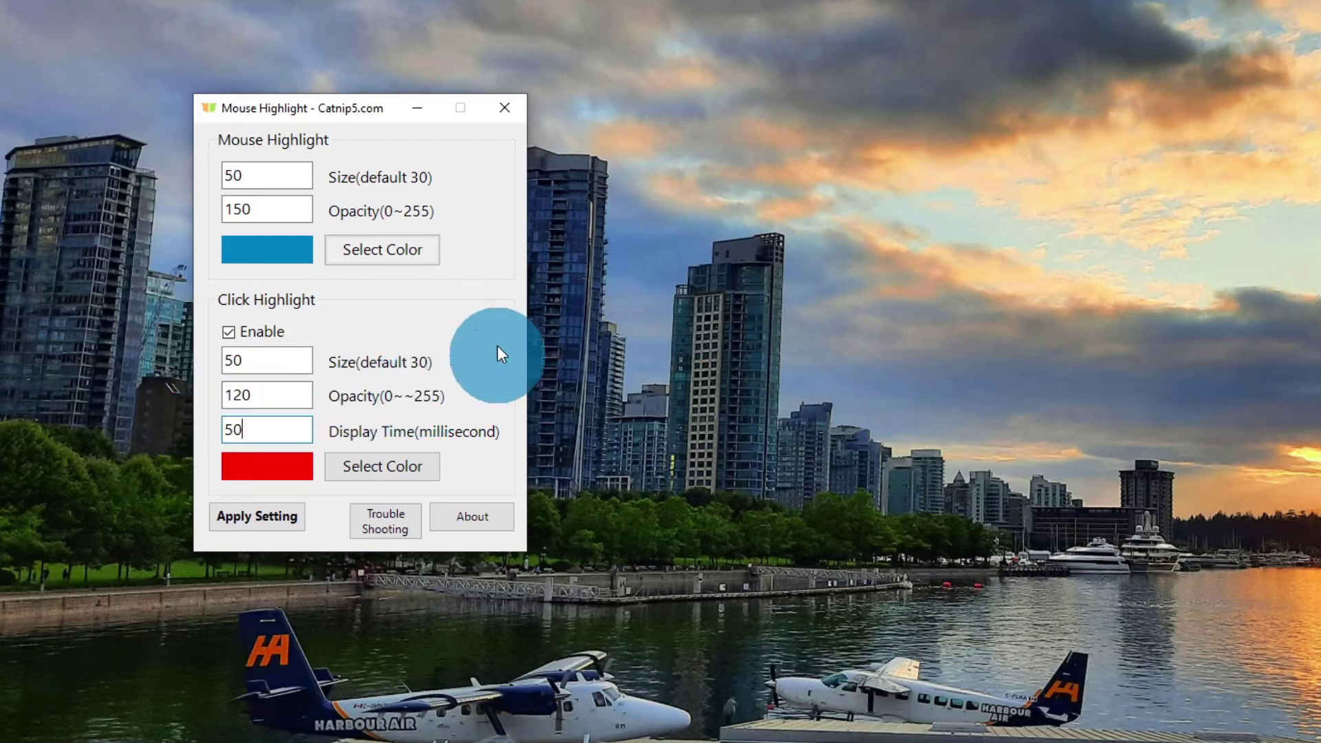
left_click(634, 281)
left_click(633, 274)
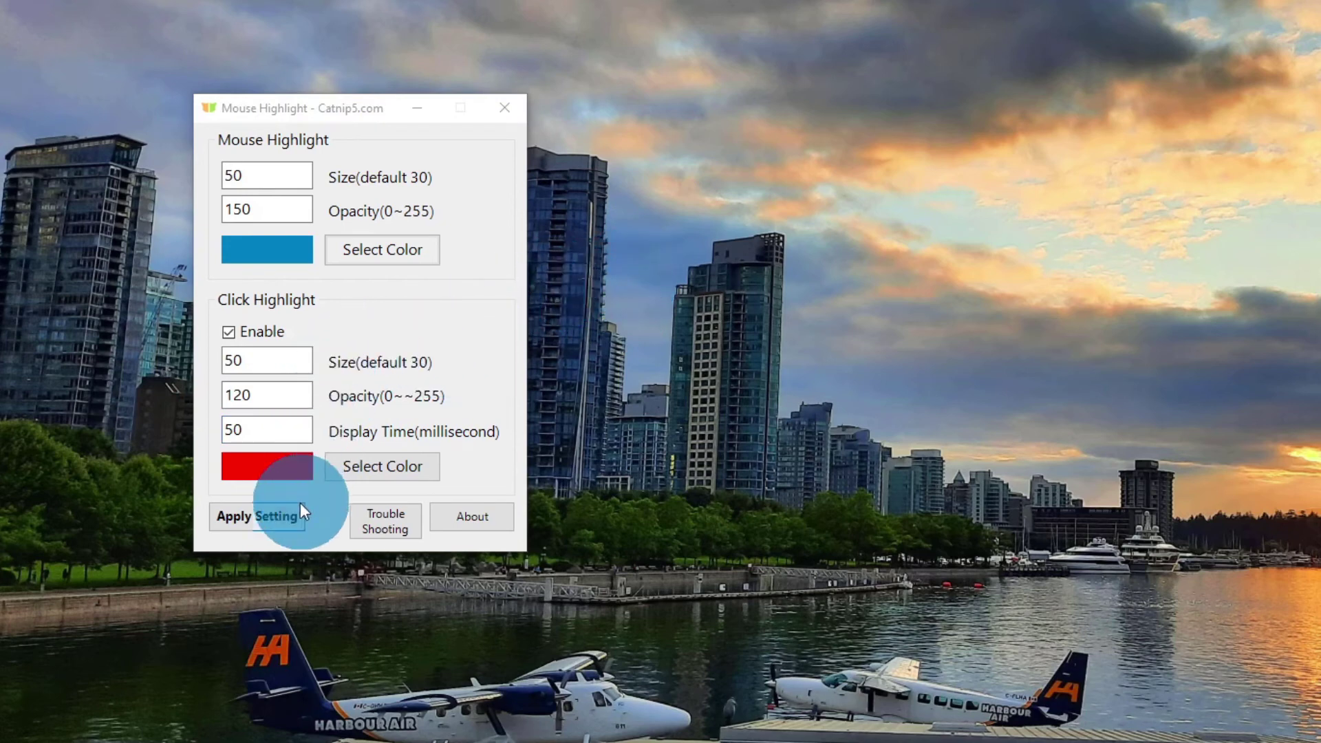
Apply the highlight settings and minimise the Mouse Highlight window.
left_click(274, 514)
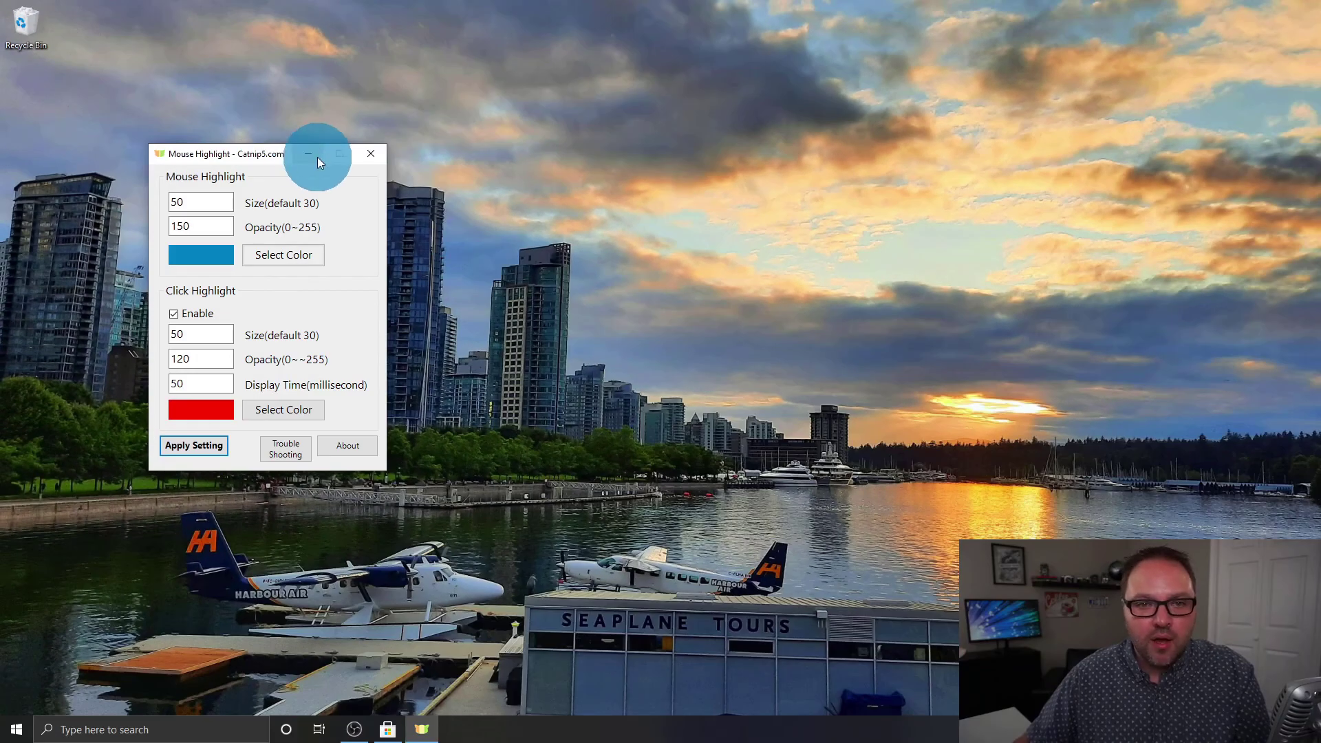
left_click(417, 113)
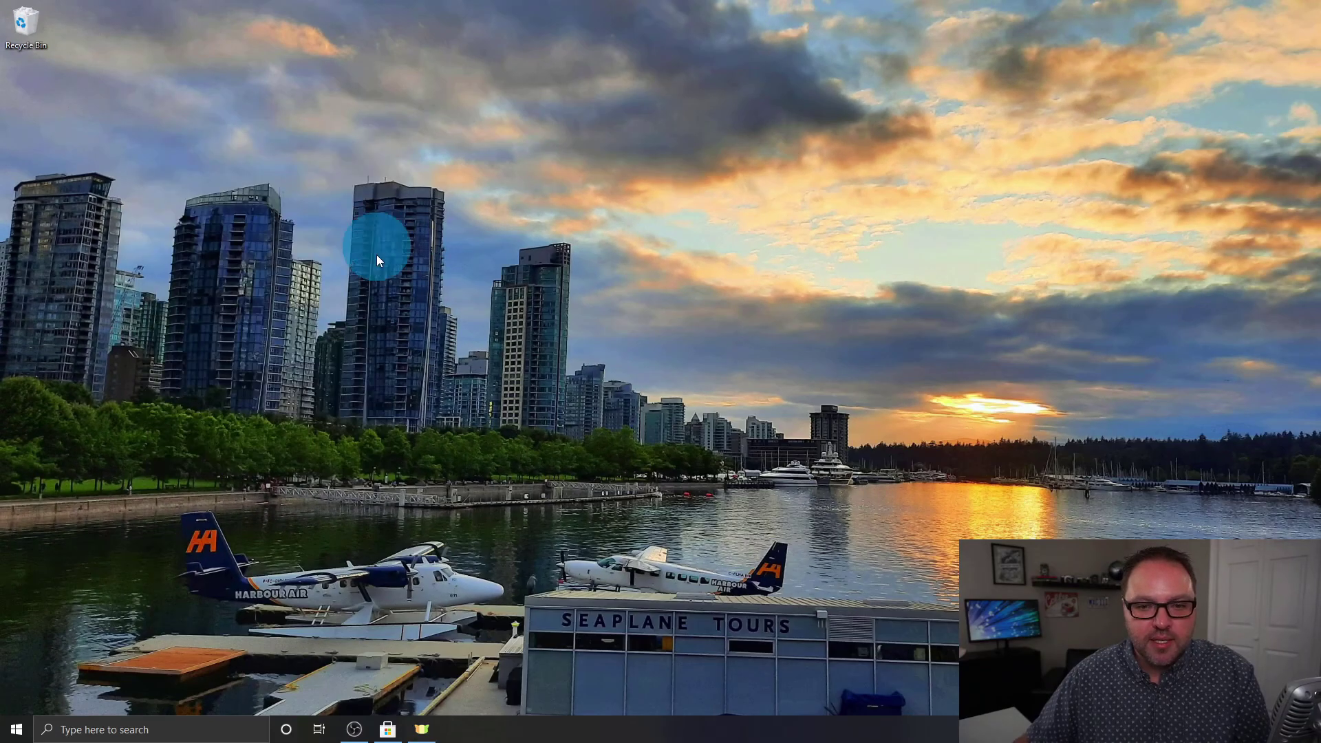
left_click(433, 739)
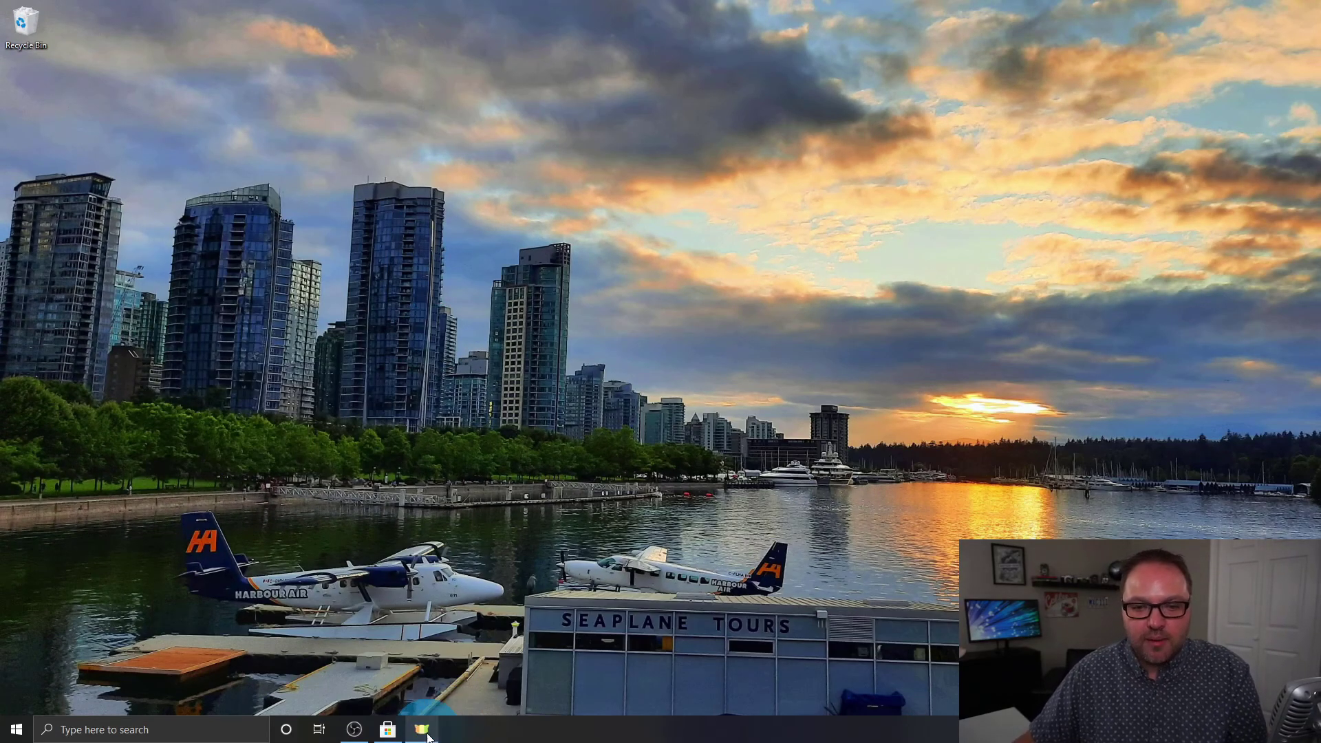
left_click(308, 155)
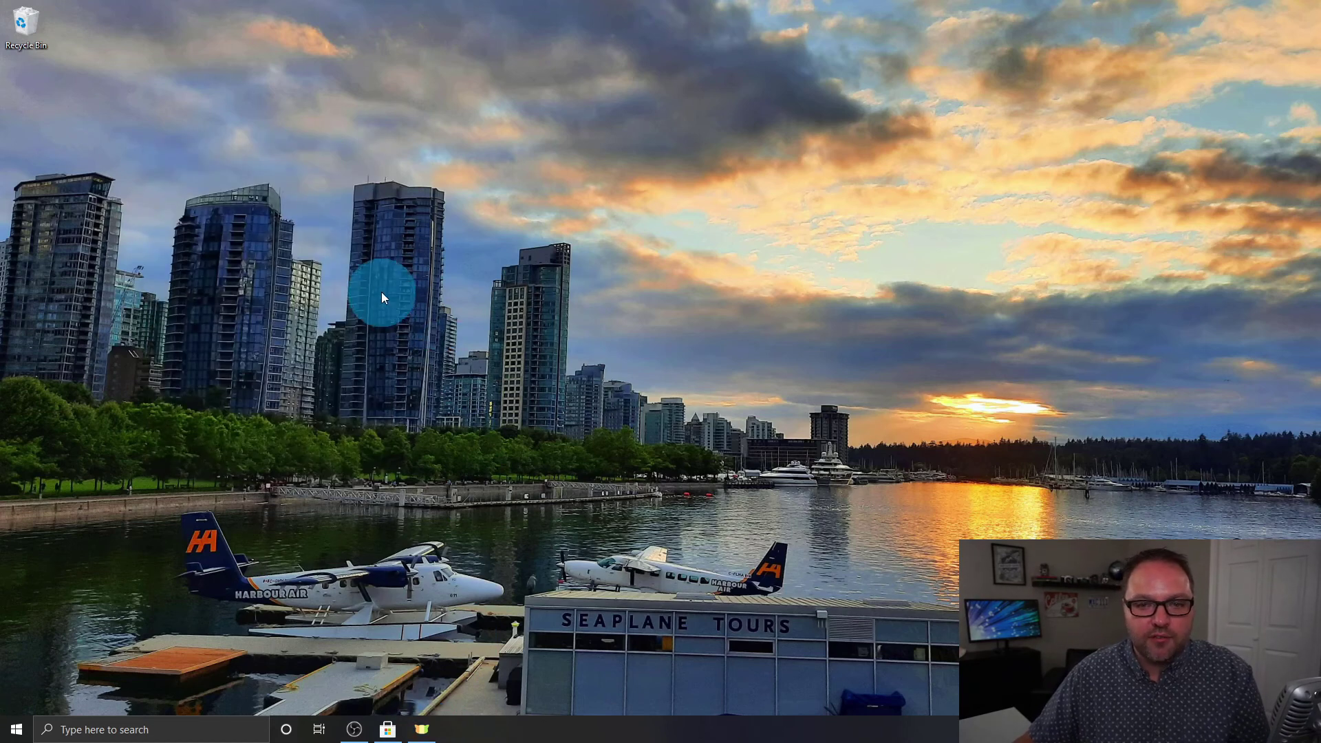